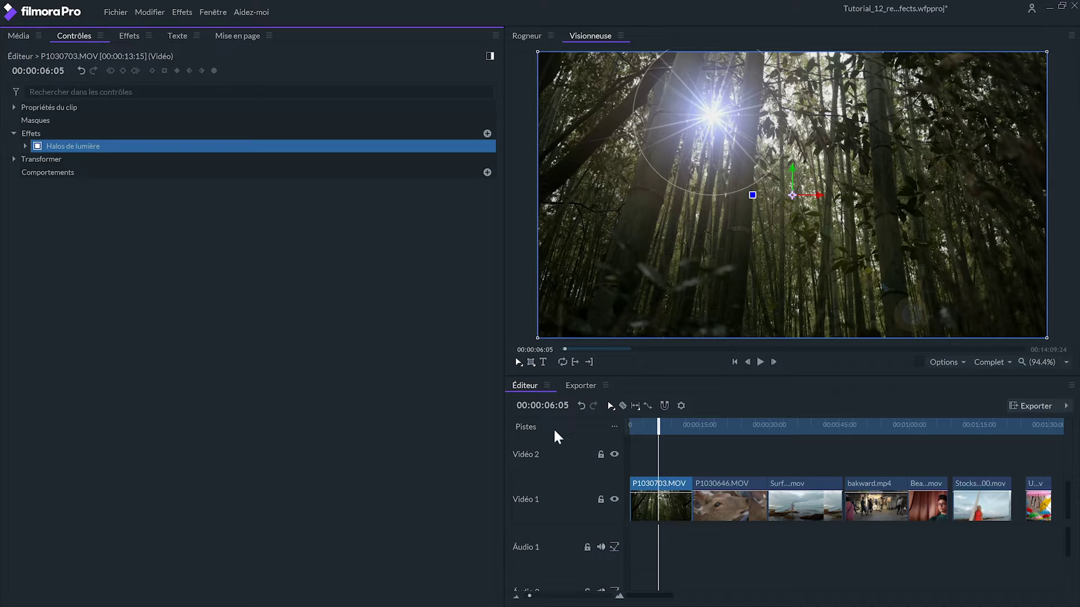
# Apply the Halos de lumière effect at once to the P1030646.MOV, Surf and bakward.mp4 clips, and preview it on bakward.mp4.
pyautogui.moveTo(661, 433); pyautogui.dragTo(735, 441)
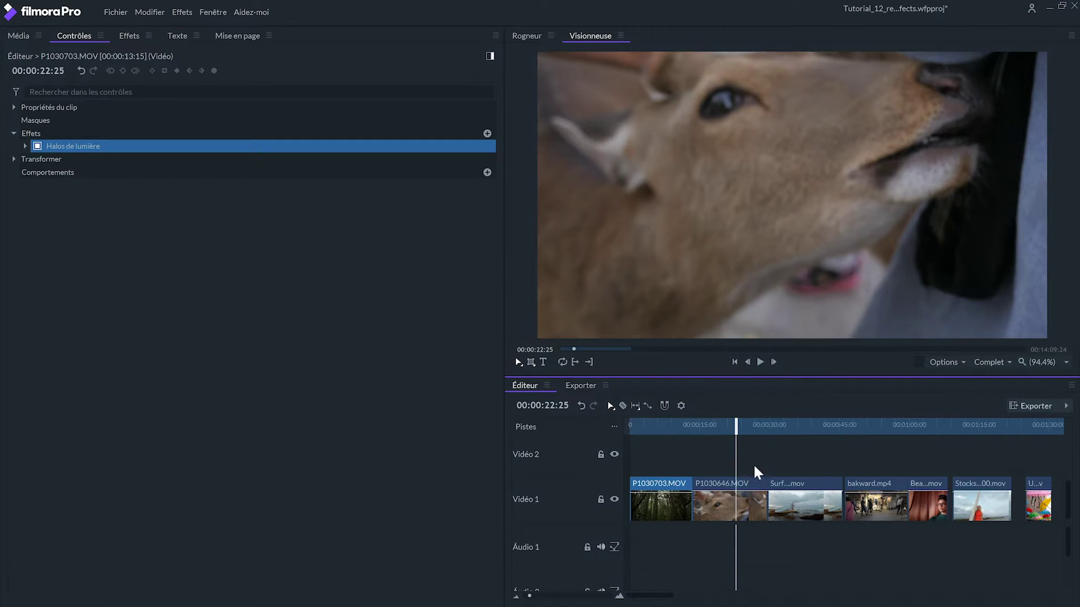
pyautogui.click(754, 485)
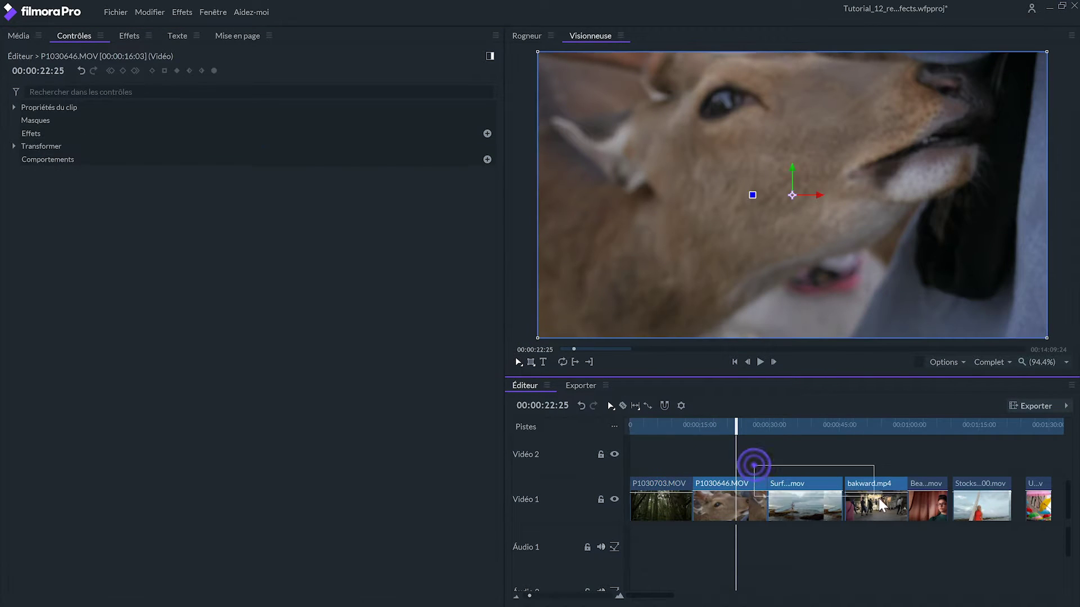
pyautogui.click(131, 35)
pyautogui.click(72, 282)
pyautogui.moveTo(826, 475); pyautogui.dragTo(734, 490)
pyautogui.moveTo(734, 416); pyautogui.dragTo(866, 431)
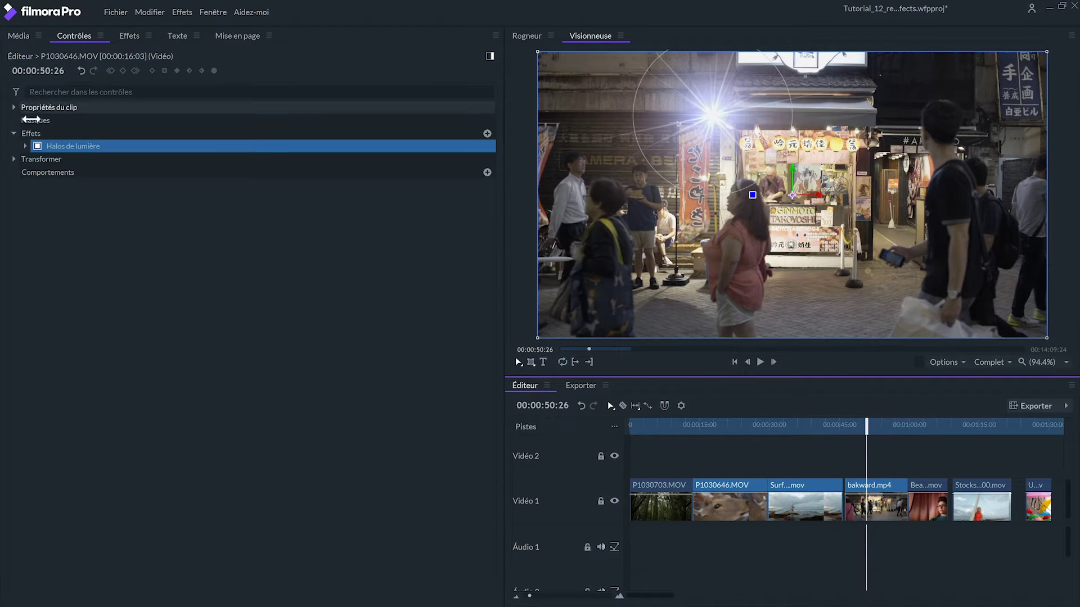
# Set the Intensité of the Halos de lumière effect on the P1030646.MOV clip to 3.15.
pyautogui.click(24, 147)
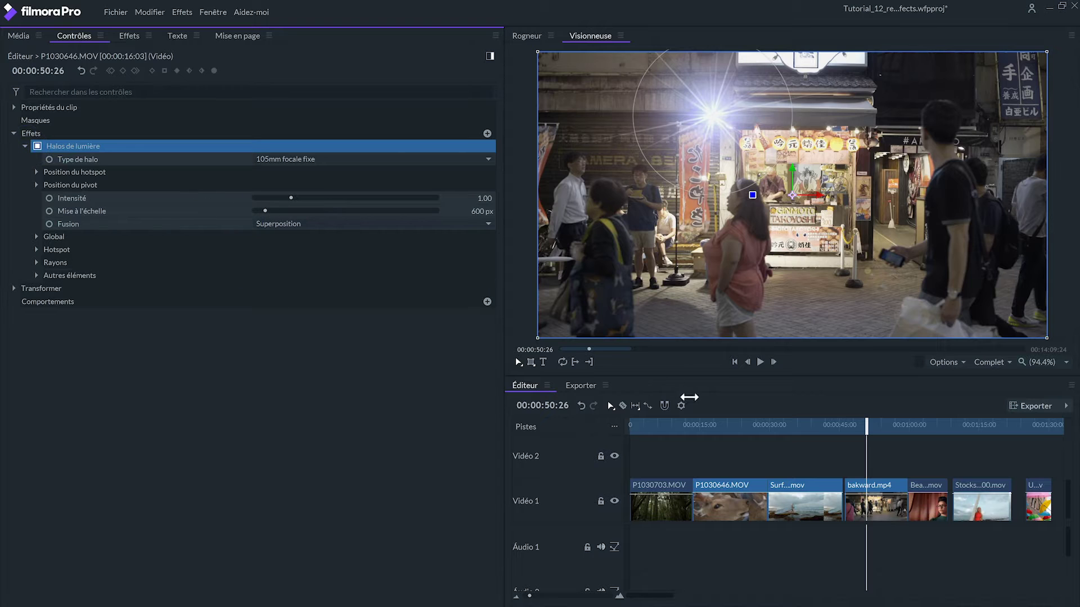
pyautogui.click(739, 428)
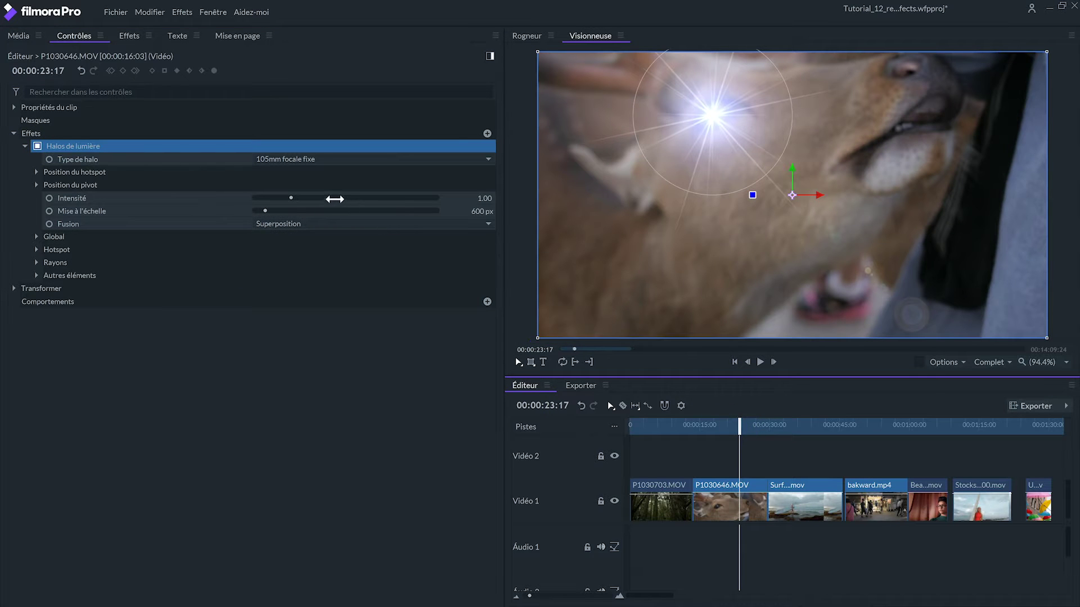
pyautogui.moveTo(334, 199); pyautogui.dragTo(356, 199)
# Copy the Halos de lumière effect from the bakward.mp4 clip and paste it onto the Beauty 2.mov clip.
pyautogui.moveTo(761, 424); pyautogui.dragTo(873, 430)
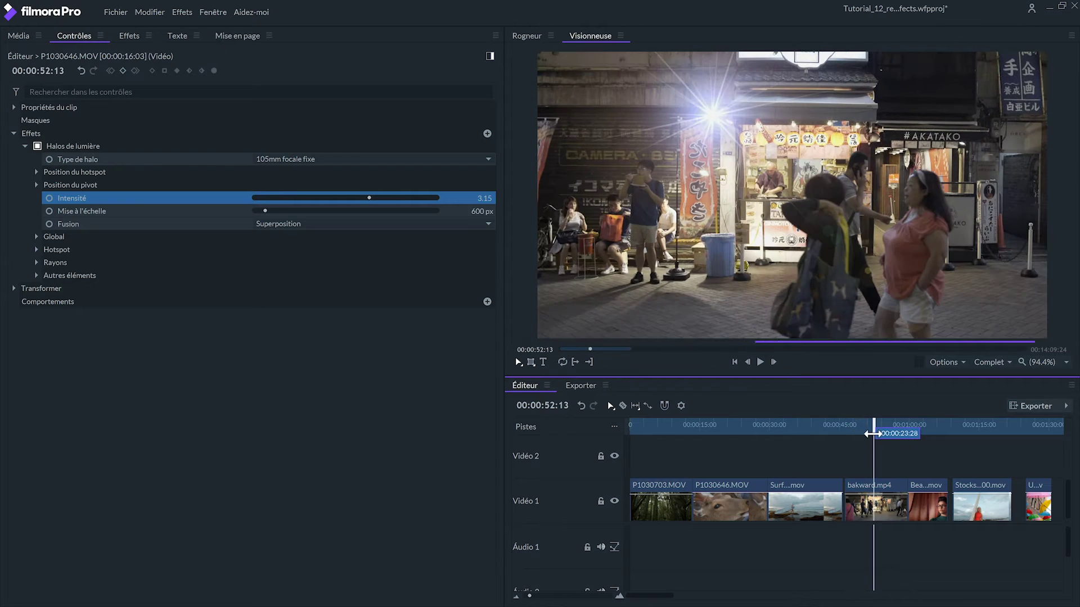
pyautogui.click(870, 485)
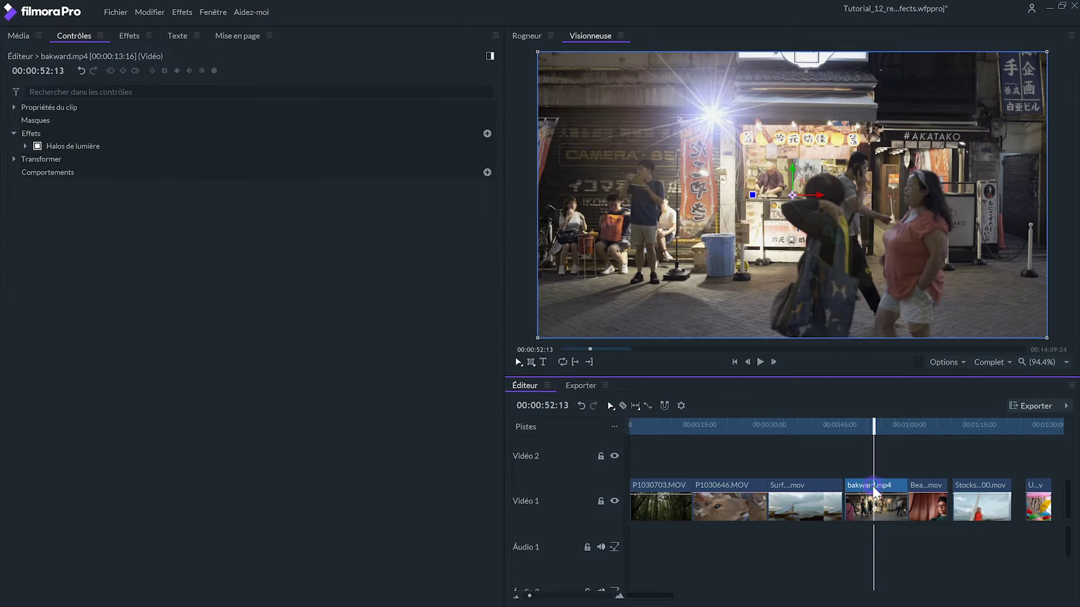
pyautogui.click(69, 145)
pyautogui.rightClick(69, 146)
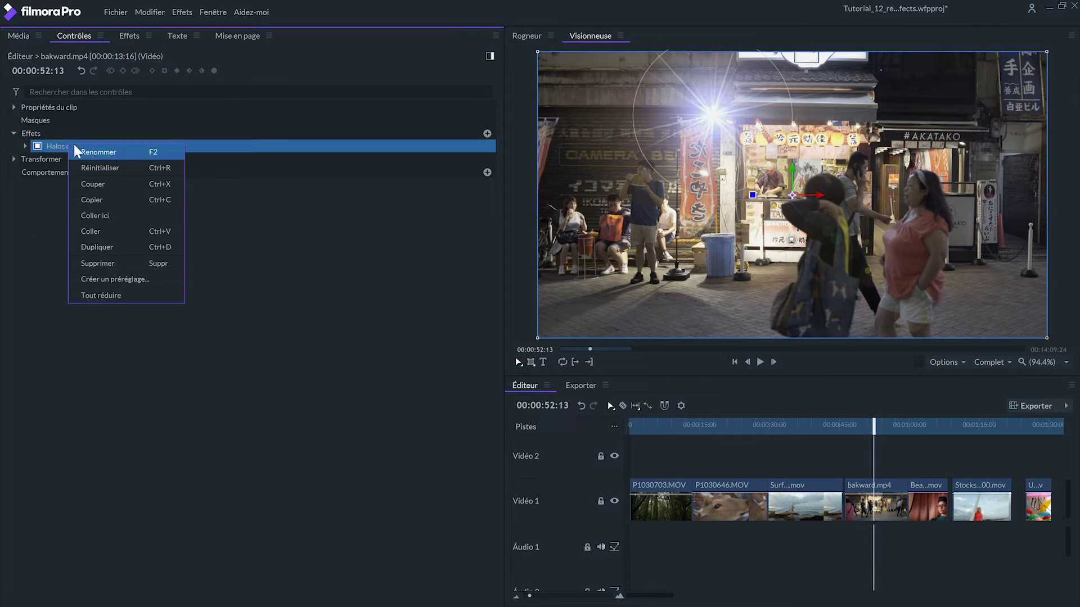
pyautogui.click(138, 200)
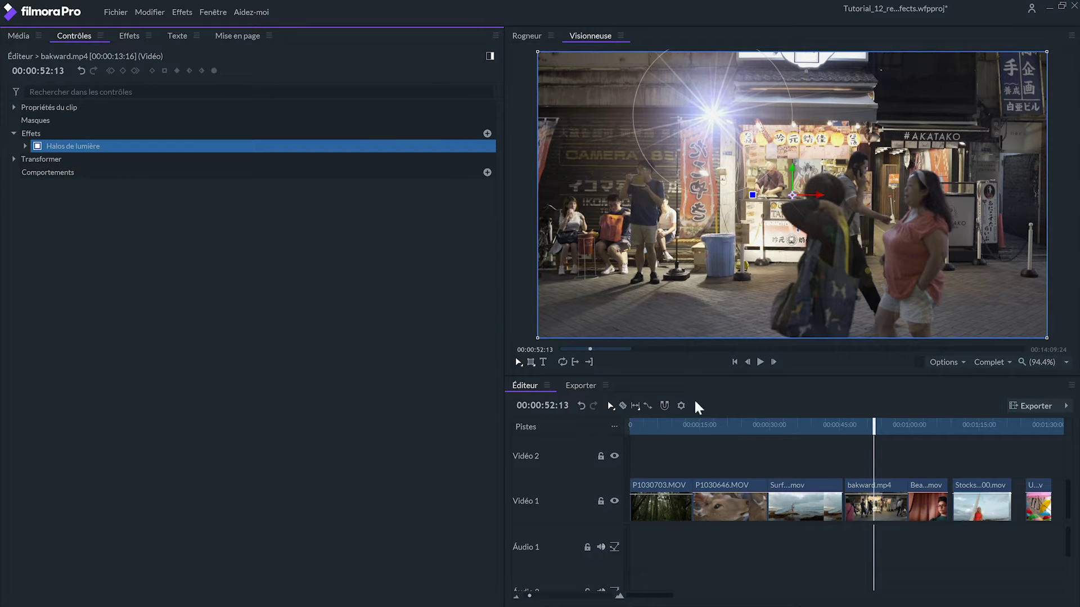
pyautogui.click(919, 425)
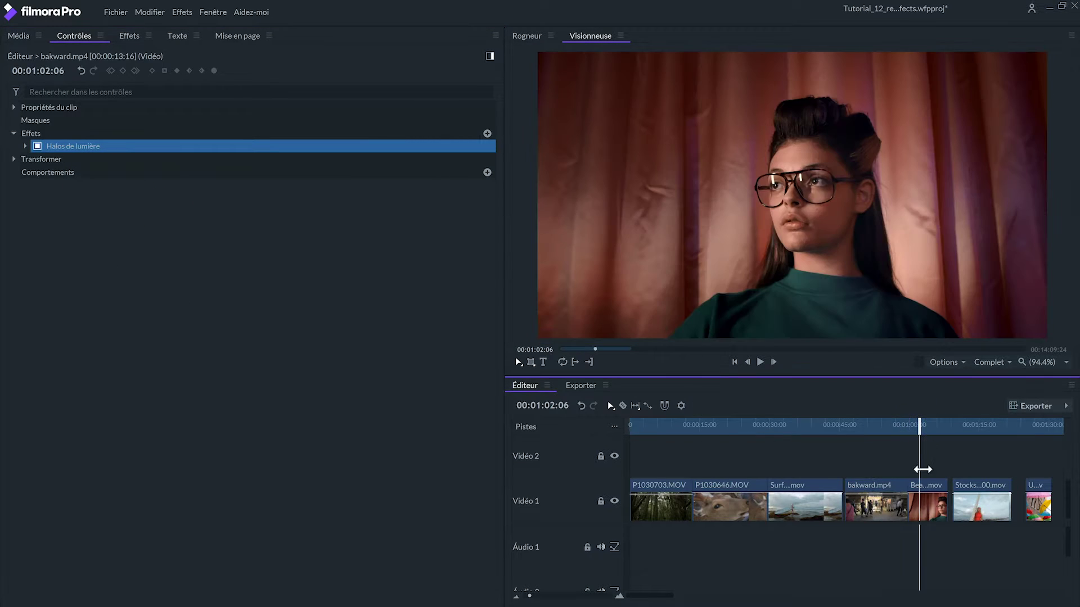
pyautogui.rightClick(922, 499)
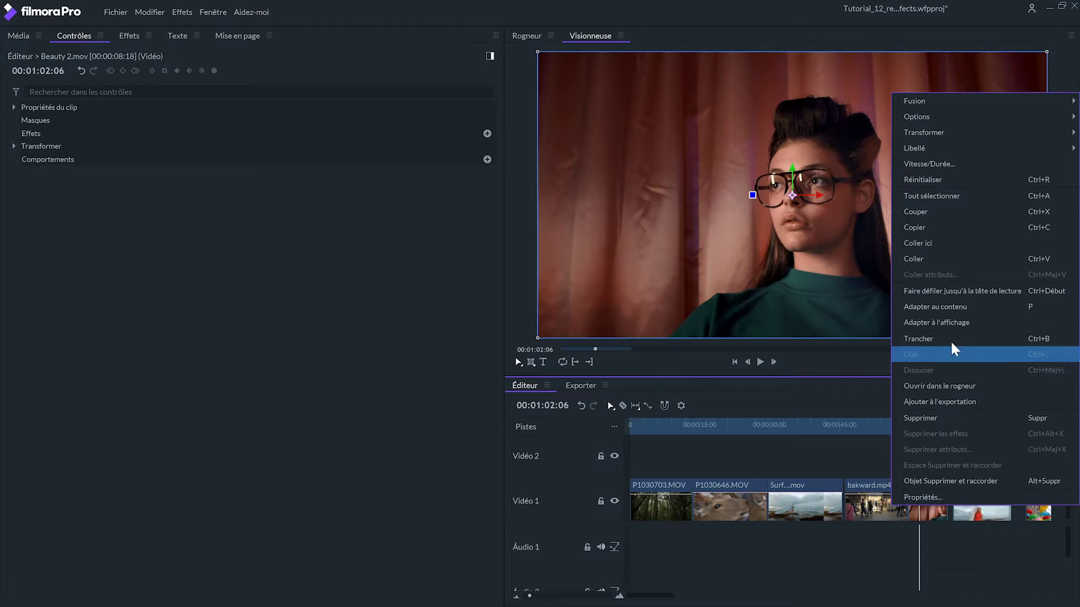
pyautogui.click(953, 260)
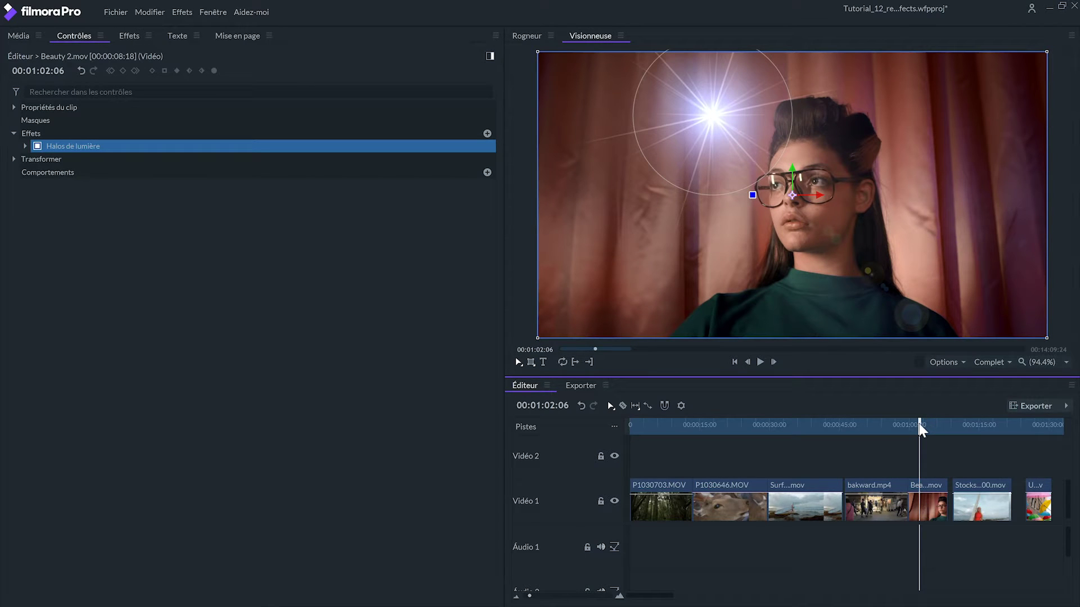
# Copy the Stocksy surfboard clip, including its effects and transformations, at about 00:01:18:19 on the timeline.
pyautogui.moveTo(921, 429); pyautogui.dragTo(995, 423)
pyautogui.click(988, 510)
pyautogui.rightClick(988, 510)
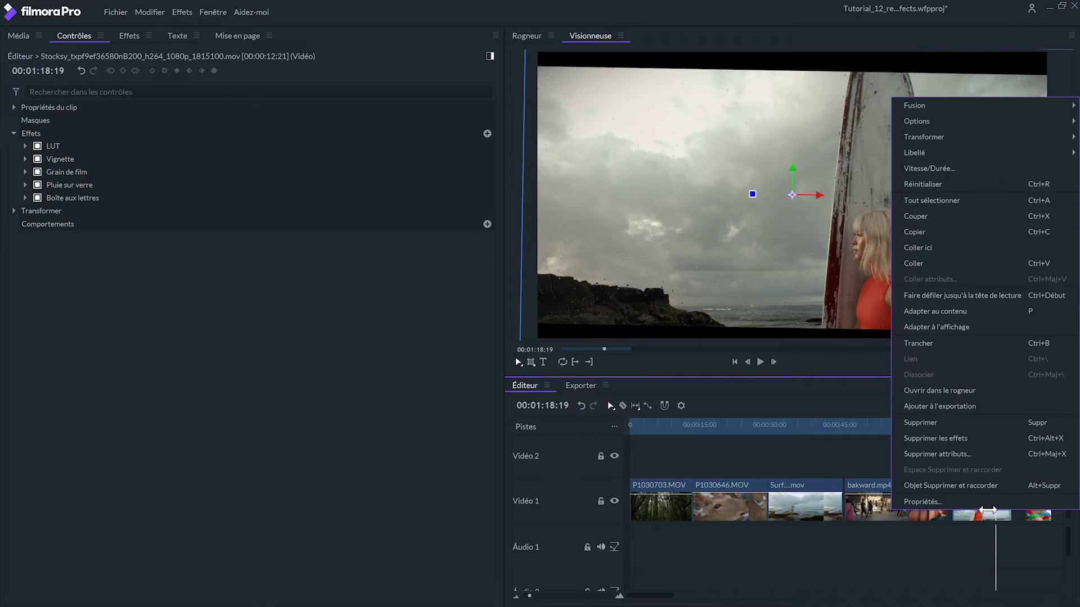
pyautogui.click(983, 235)
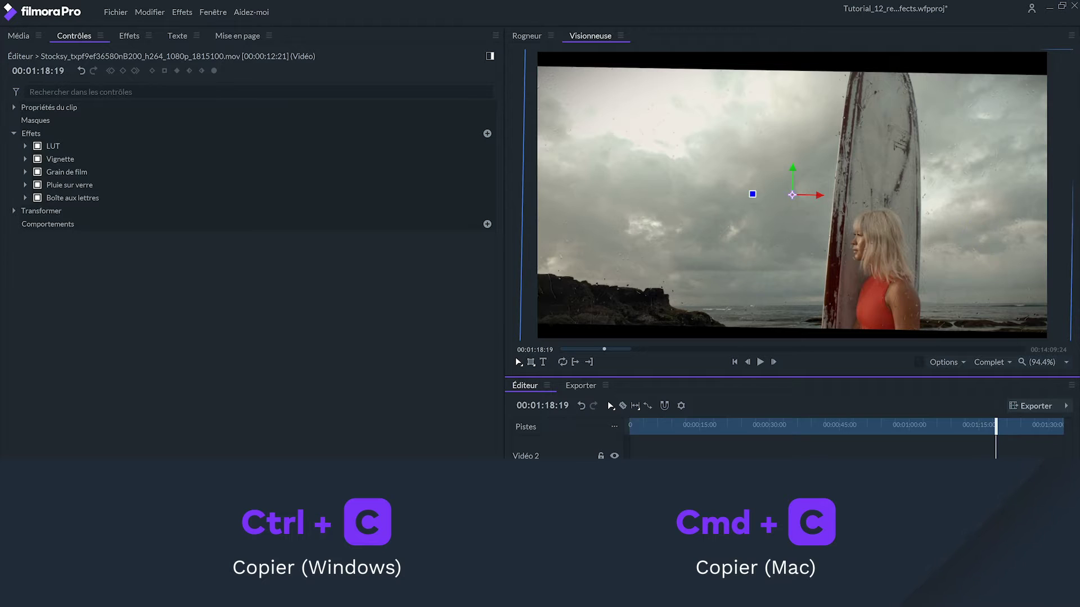
# Start pasting attributes onto the Umbrellas.mov clip, excluding Vignette, Pluie sur verre, Point d'ancrage and Rotation.
pyautogui.click(1035, 428)
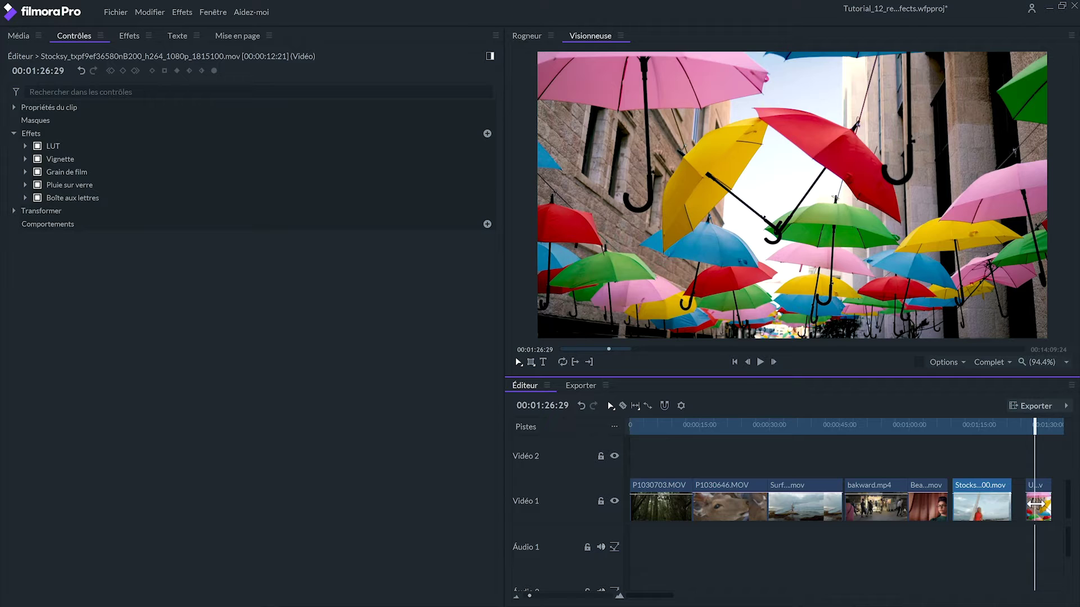
pyautogui.rightClick(1035, 504)
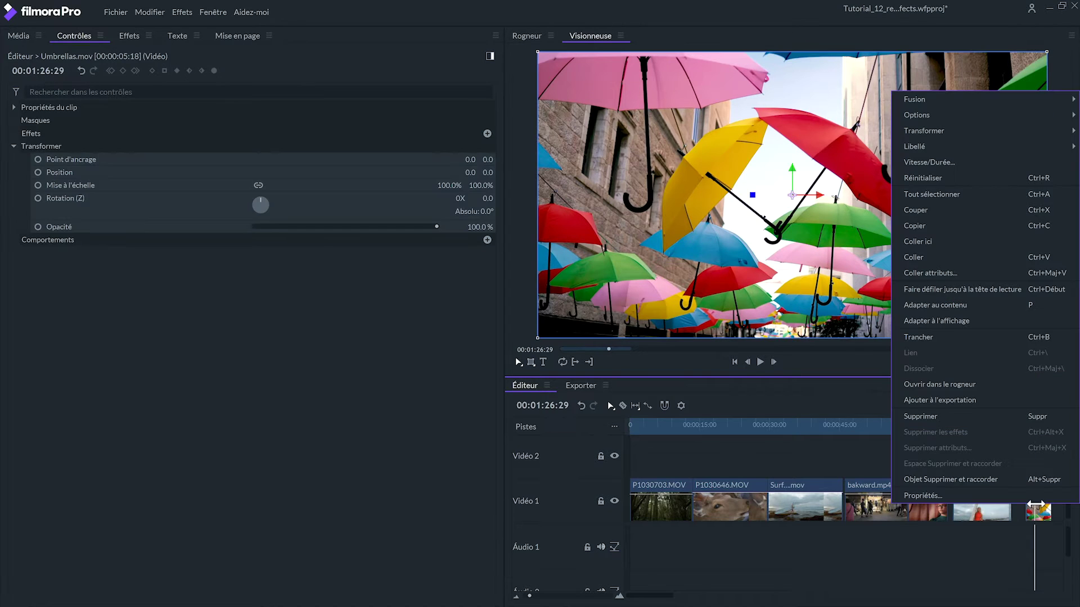
pyautogui.click(977, 273)
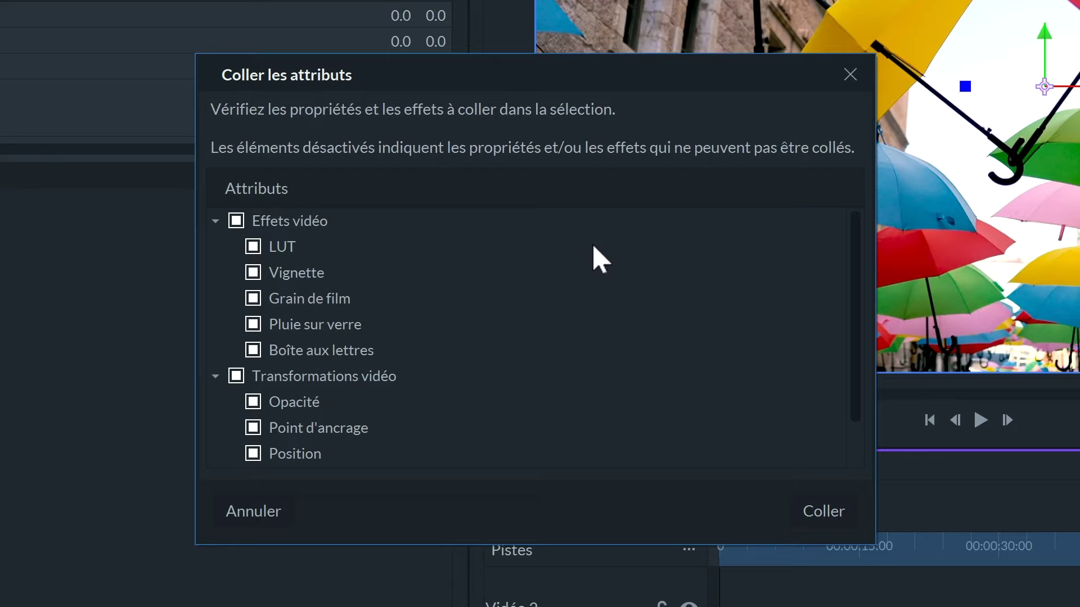
pyautogui.click(252, 273)
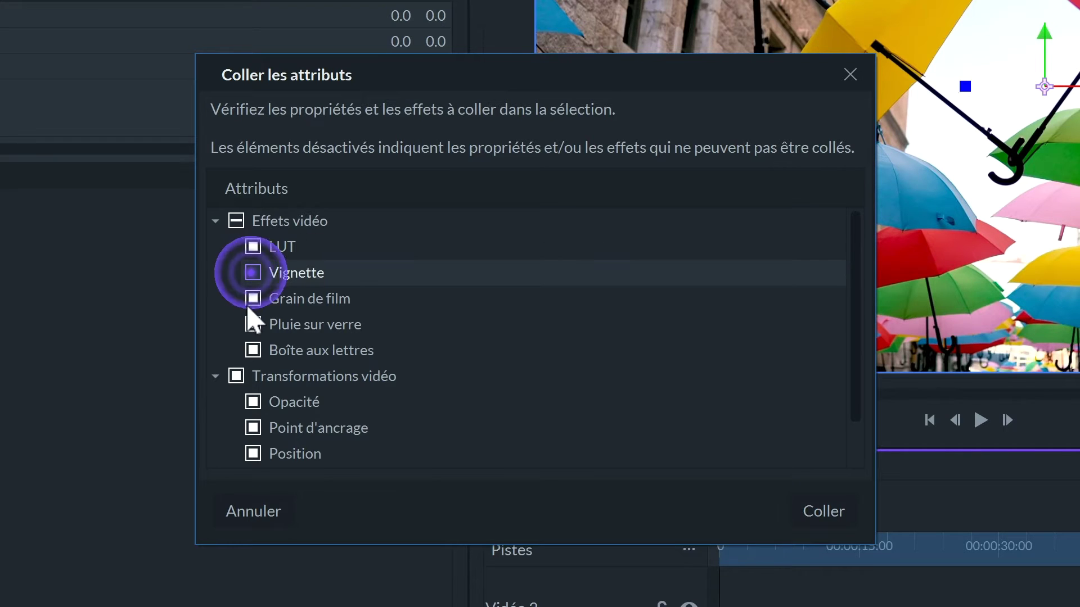
pyautogui.click(252, 324)
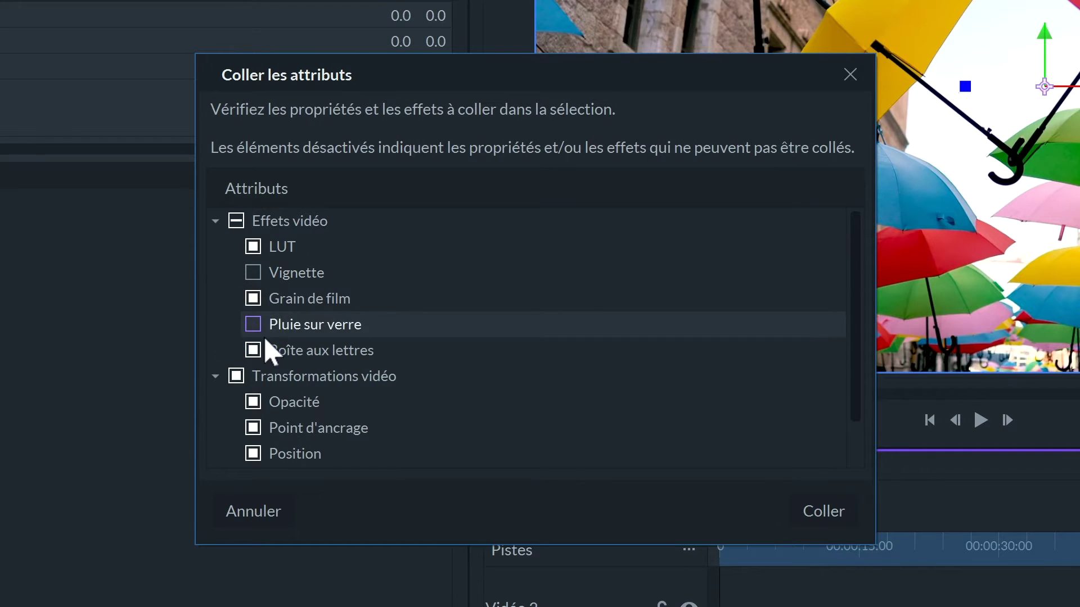
pyautogui.scroll(-1, 266, 343)
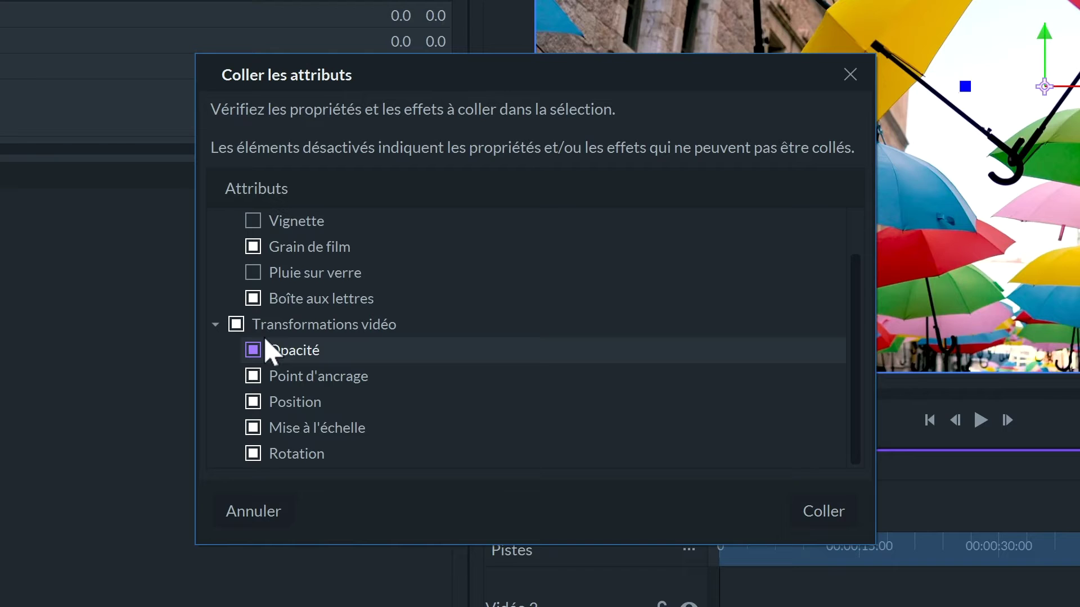
pyautogui.click(255, 376)
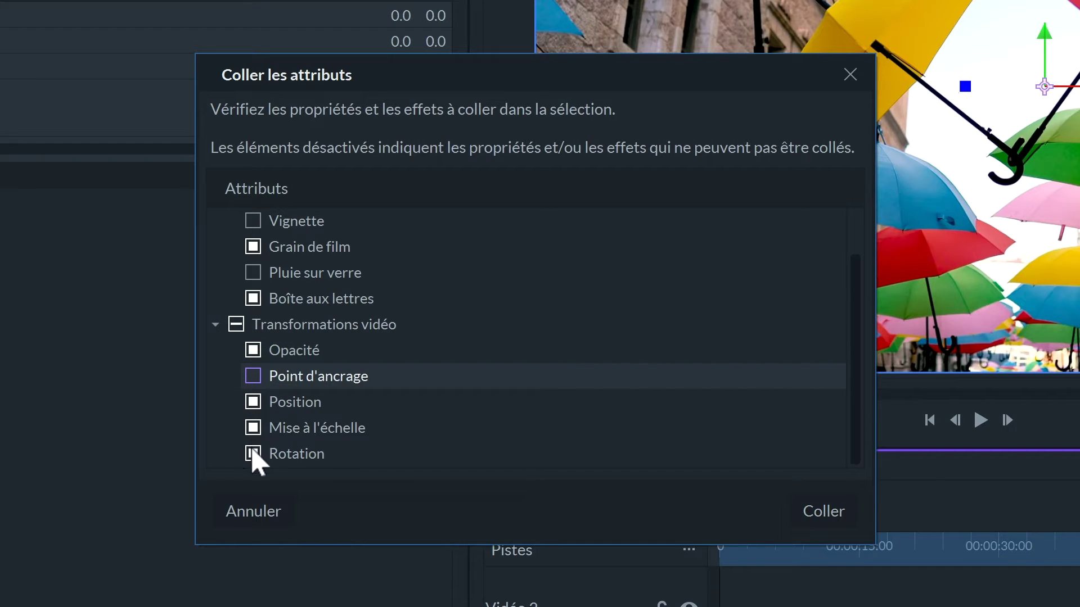
pyautogui.click(254, 453)
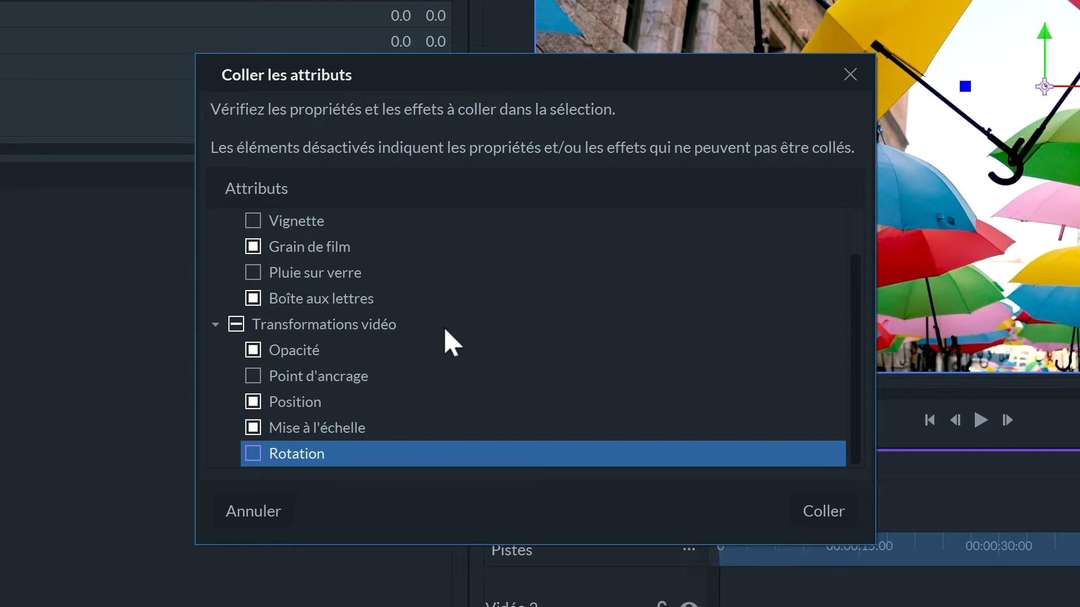
# Include Pluie sur verre again and paste the chosen attributes onto the Umbrellas.mov clip.
pyautogui.scroll(2, 321, 345)
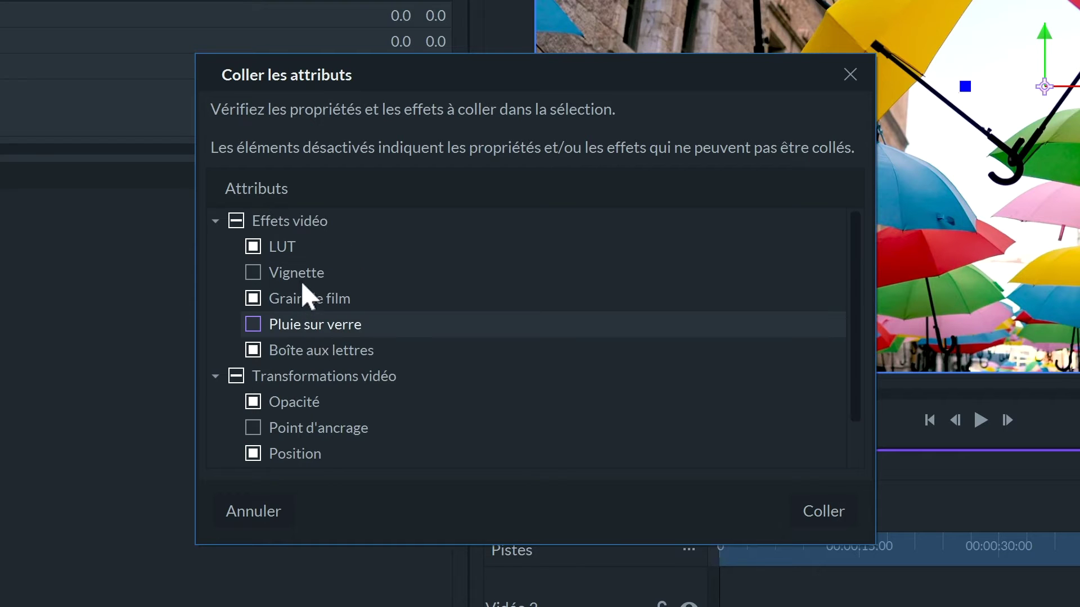
pyautogui.scroll(-2, 330, 324)
pyautogui.scroll(2, 253, 314)
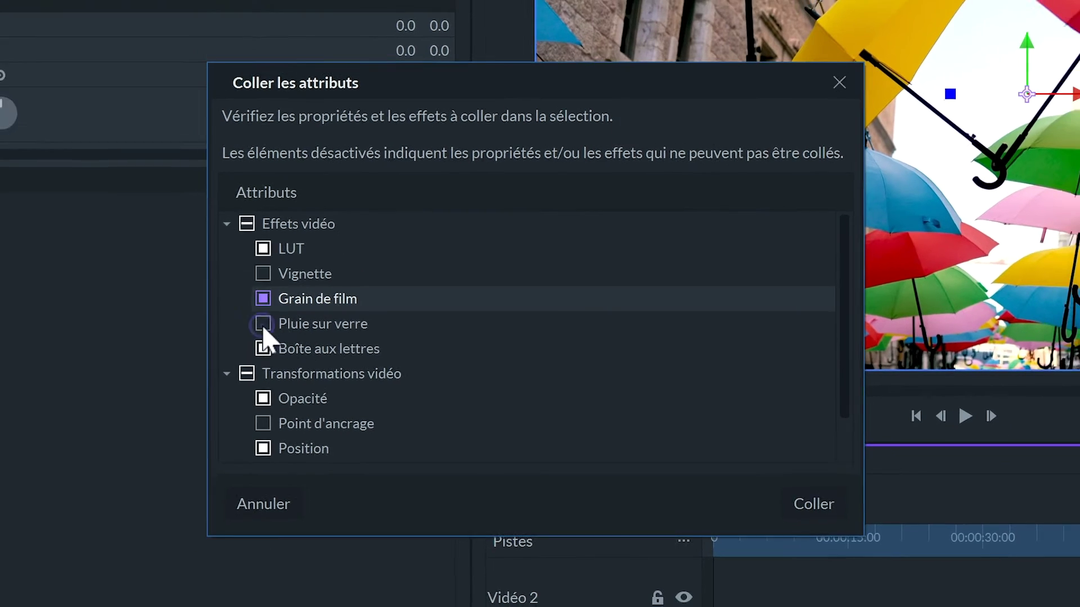
pyautogui.click(262, 324)
pyautogui.click(813, 504)
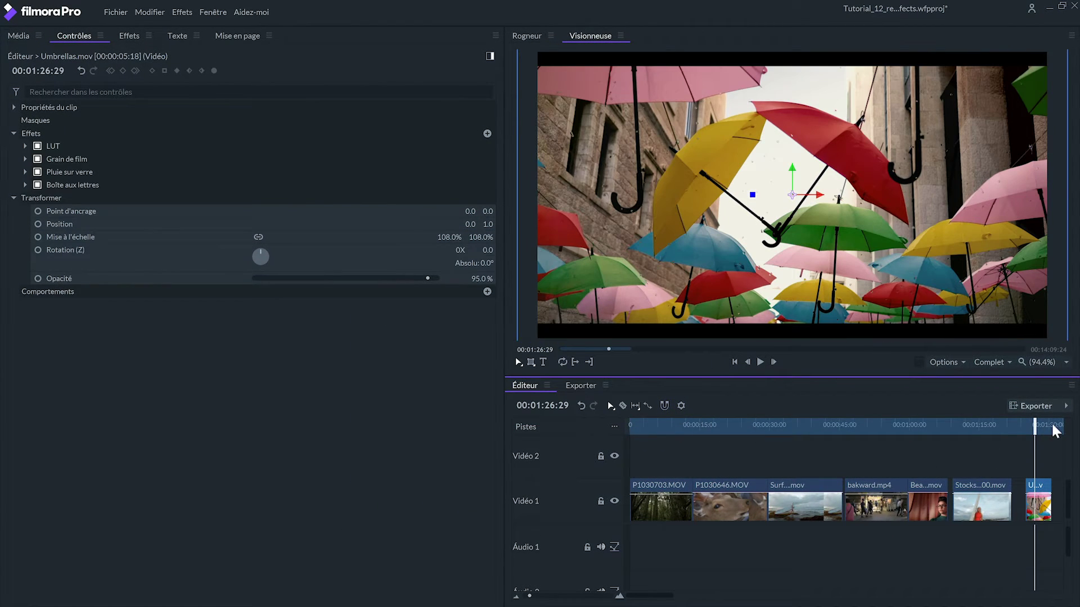
# Start creating a preset from the LUT, Vignette, Grain de film, Pluie sur verre and Boîte aux lettres effects of the Stocksy surfboard clip.
pyautogui.click(979, 427)
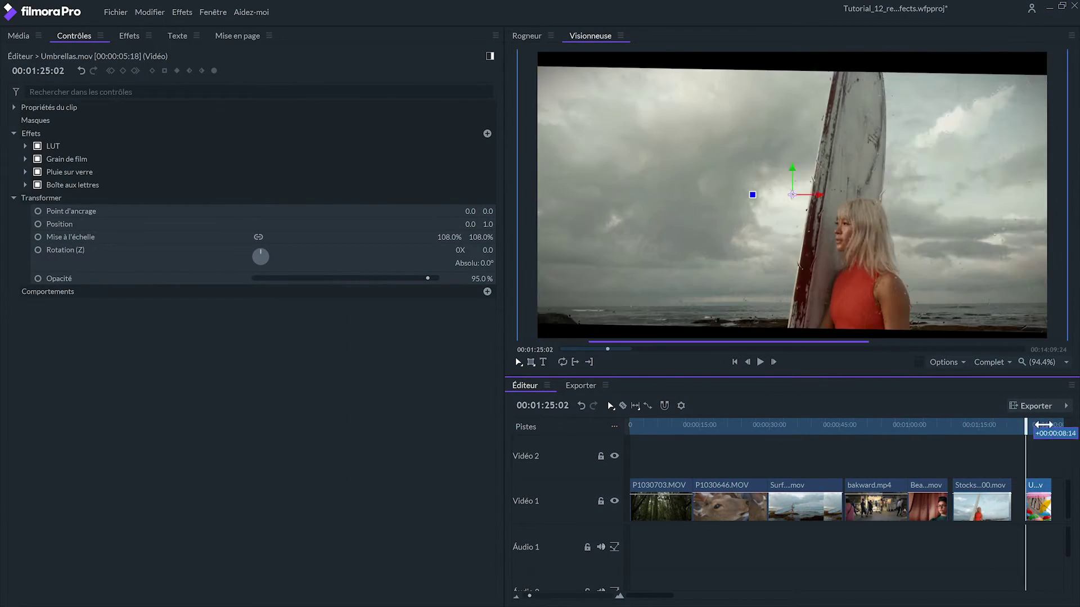
pyautogui.click(973, 514)
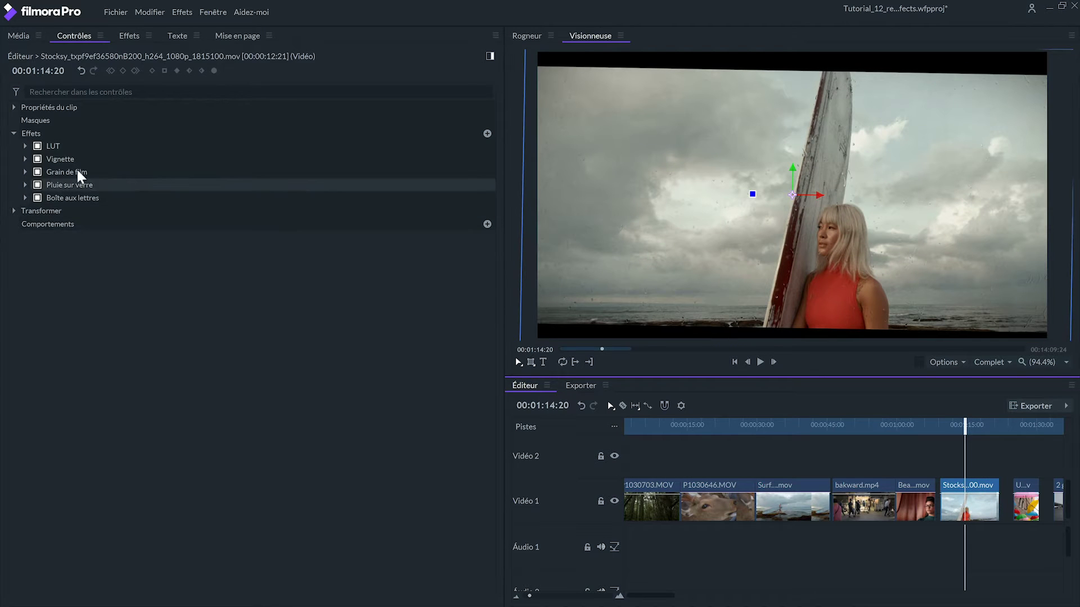
pyautogui.click(56, 144)
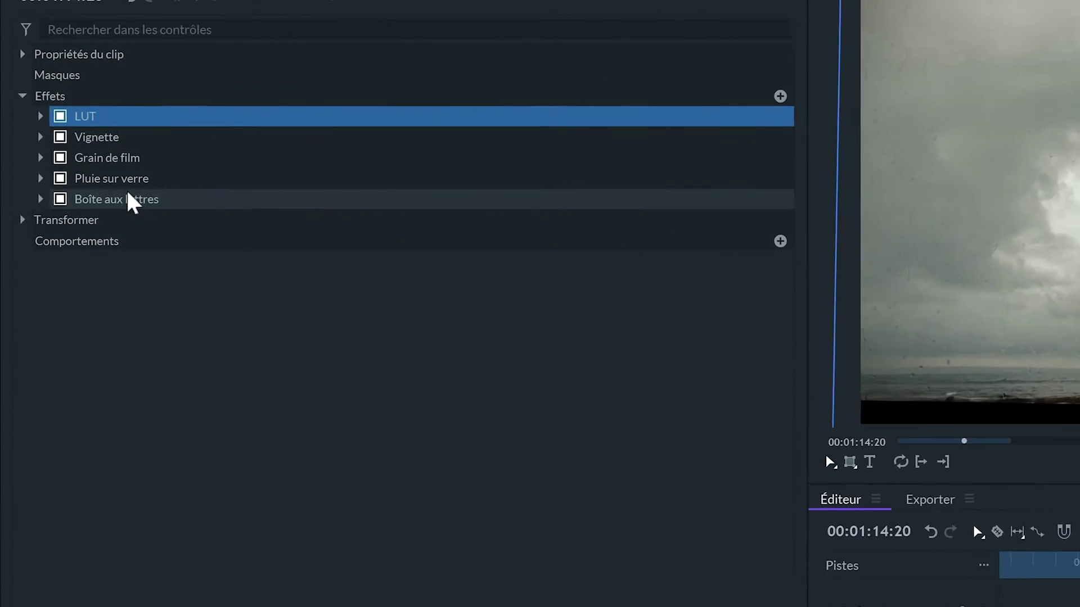
pyautogui.keyDown('shift'); pyautogui.click(164, 203); pyautogui.keyUp('shift')
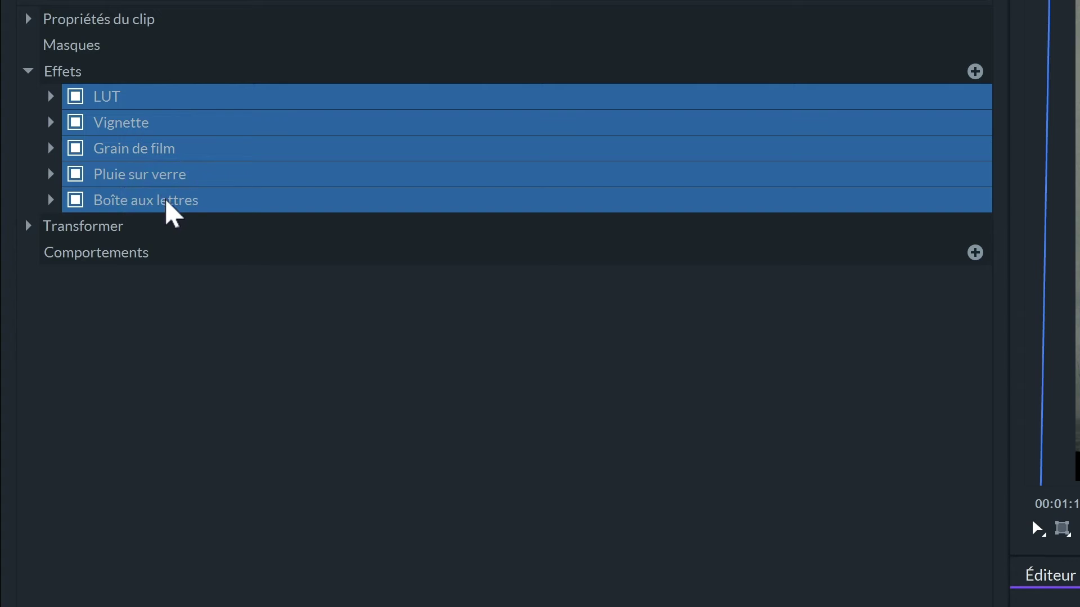
pyautogui.rightClick(357, 184)
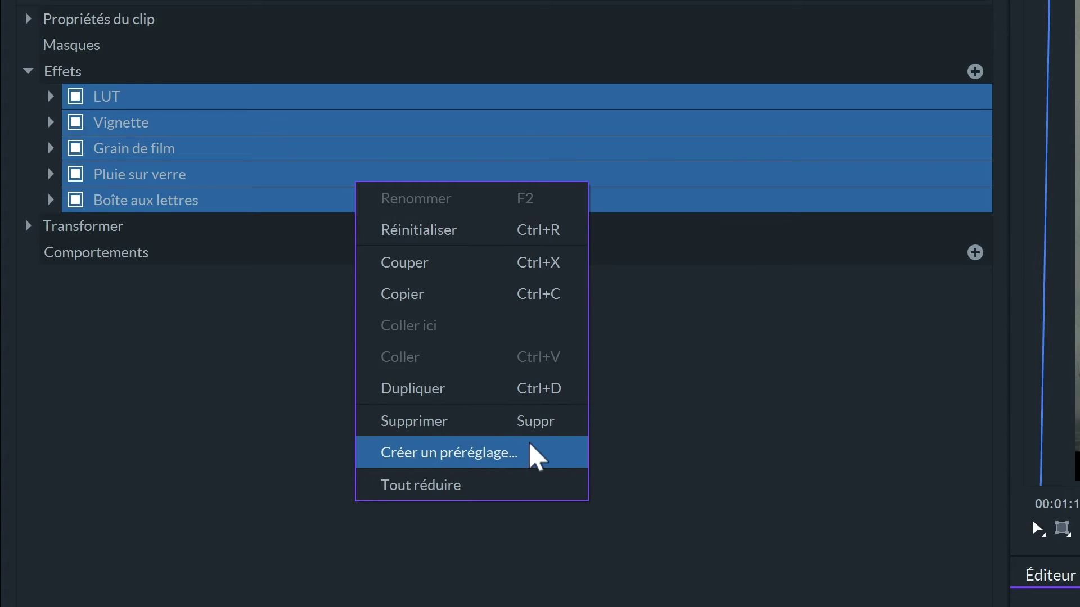
pyautogui.click(535, 464)
# Name the preset Surf, save it in the Presets location and show the effects library.
pyautogui.click(548, 71)
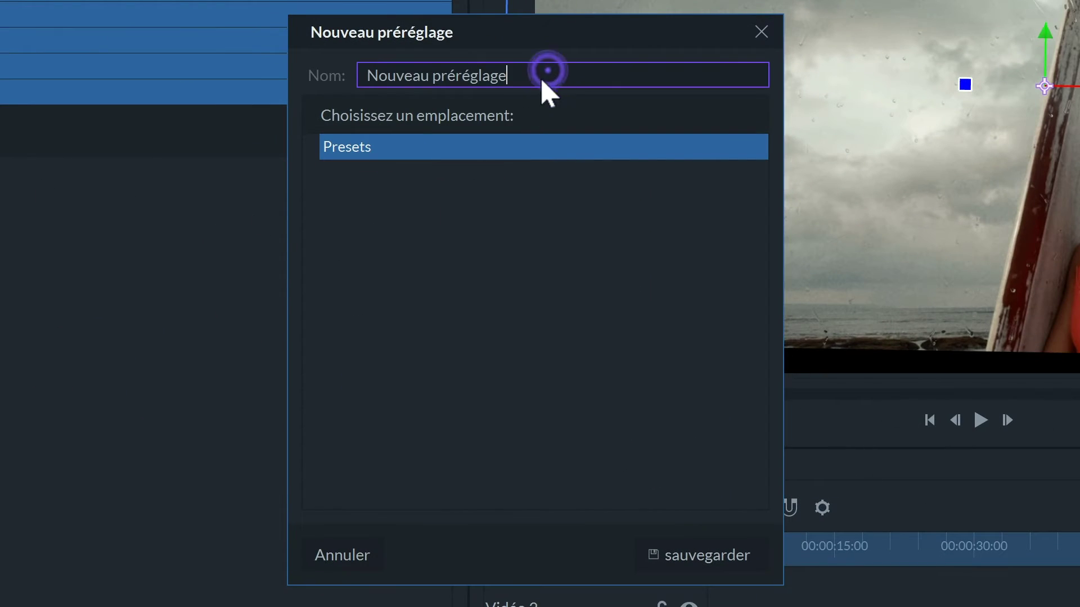
pyautogui.tripleClick(535, 73)
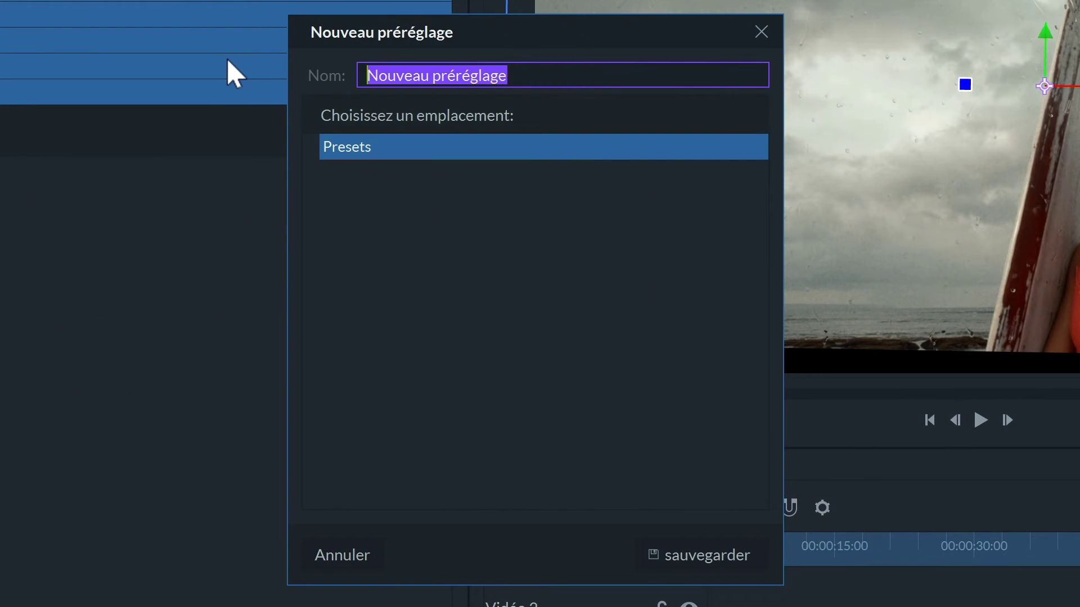
pyautogui.write('Surf')
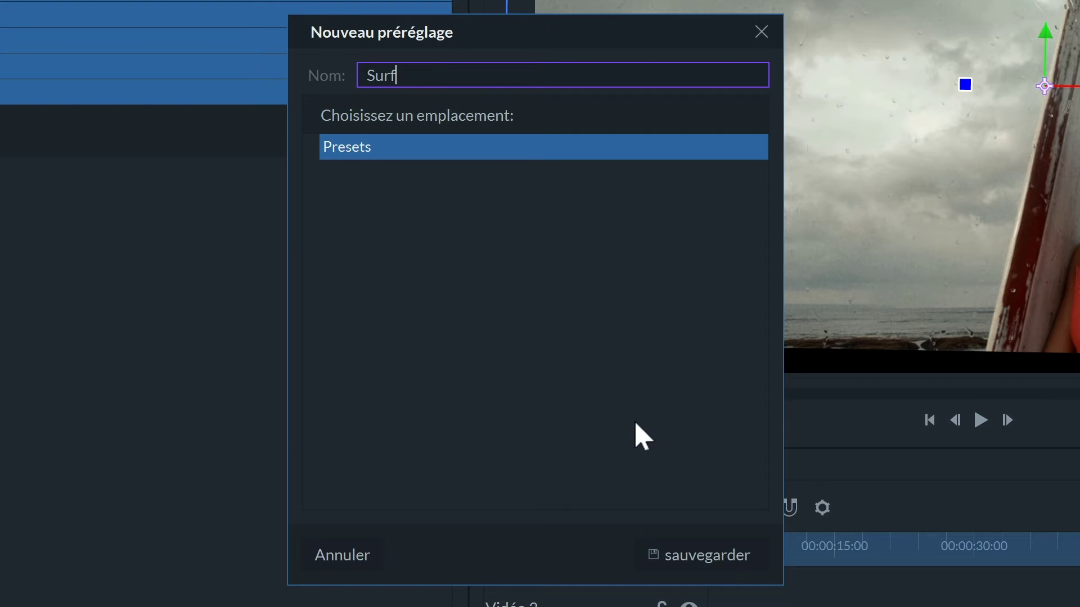
pyautogui.click(709, 557)
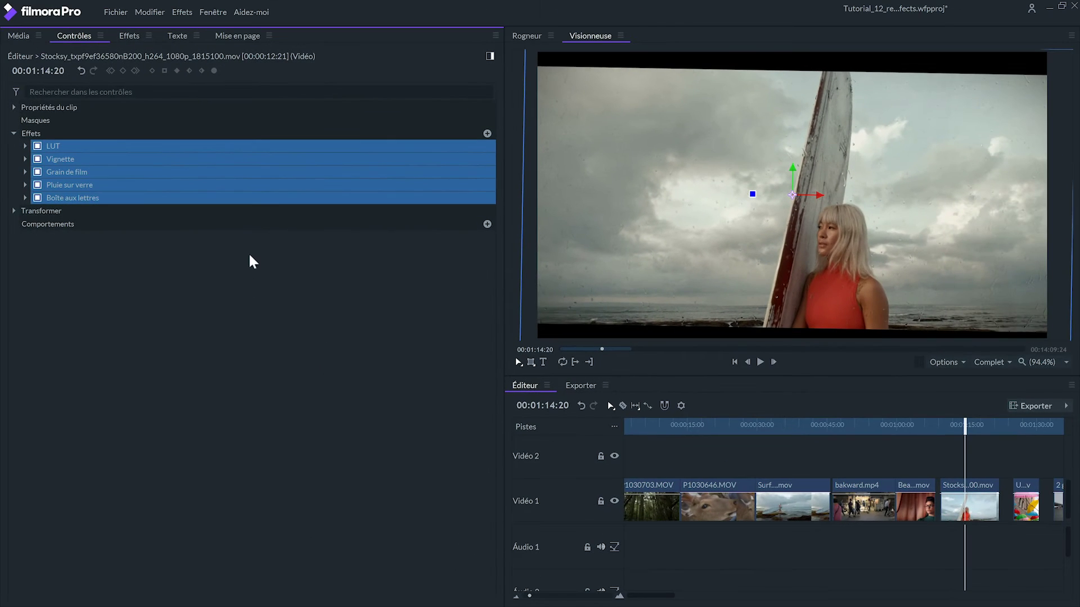
pyautogui.click(129, 36)
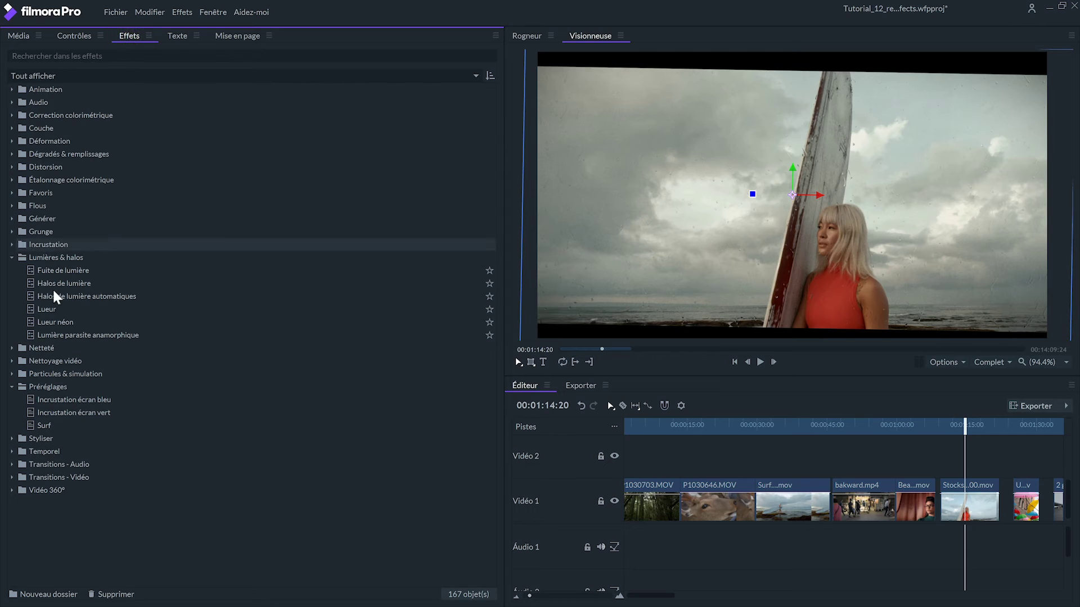
# Select the Surf preset, then find the 2 girls dancing.mp4 clip in the timeline and play it back to review its light effect.
pyautogui.click(44, 425)
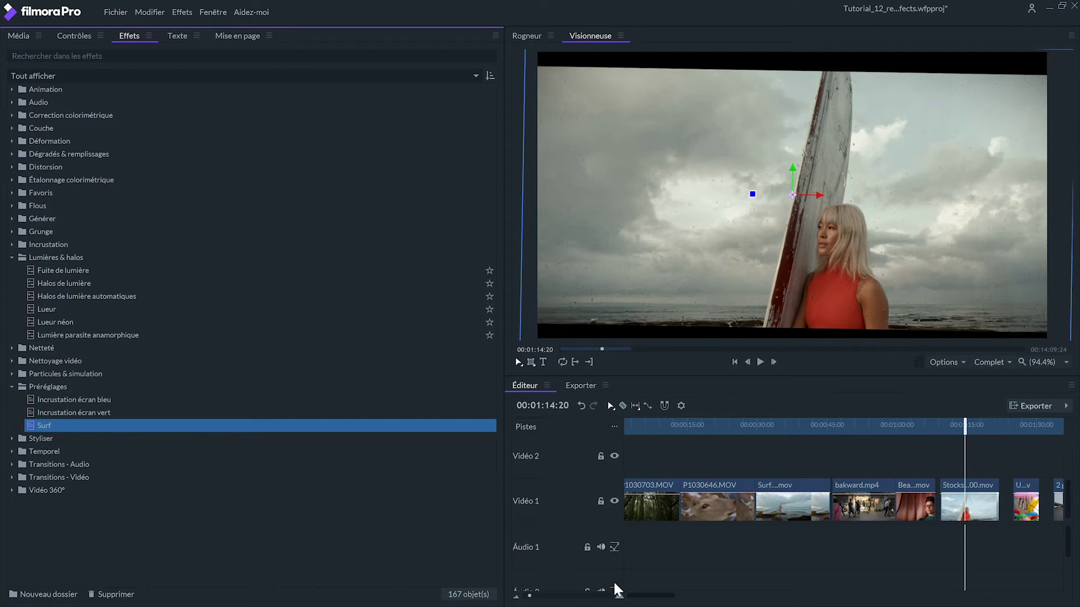
pyautogui.moveTo(641, 601); pyautogui.dragTo(677, 598)
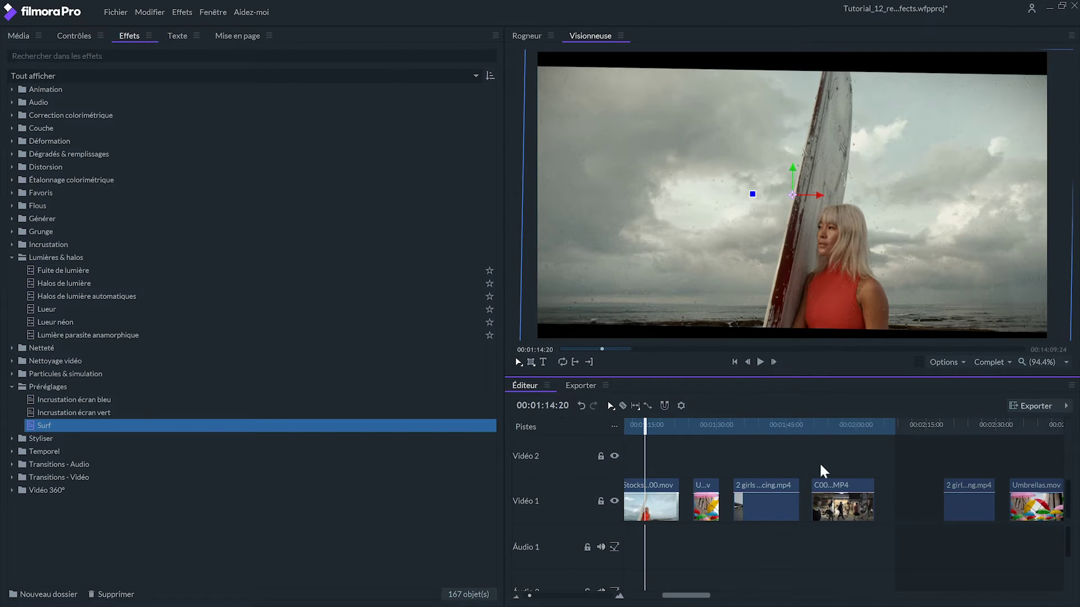
pyautogui.click(734, 429)
pyautogui.press('space')
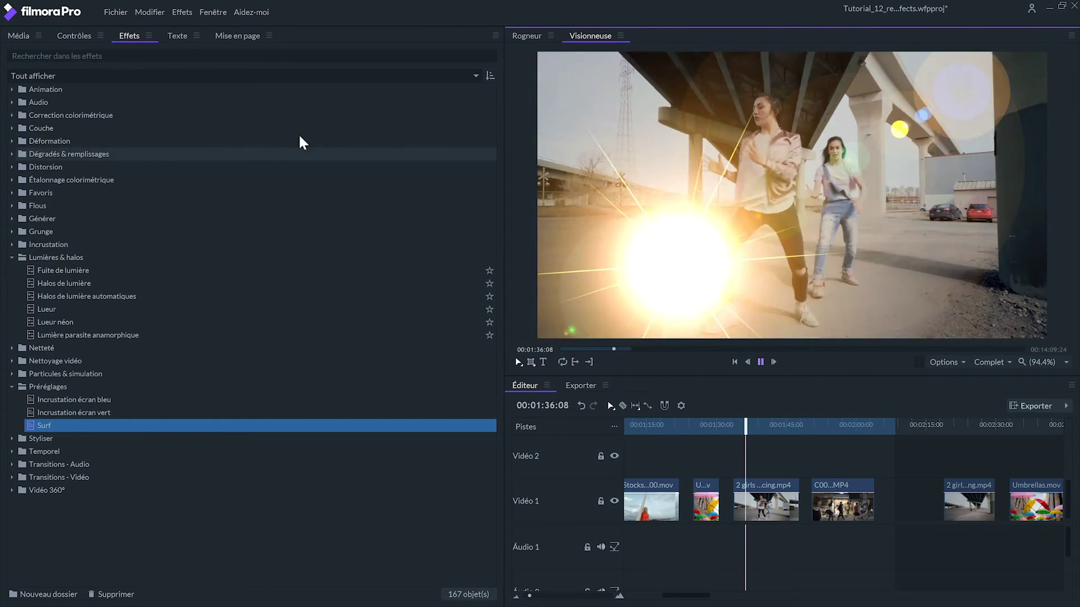
pyautogui.press('space')
pyautogui.click(72, 36)
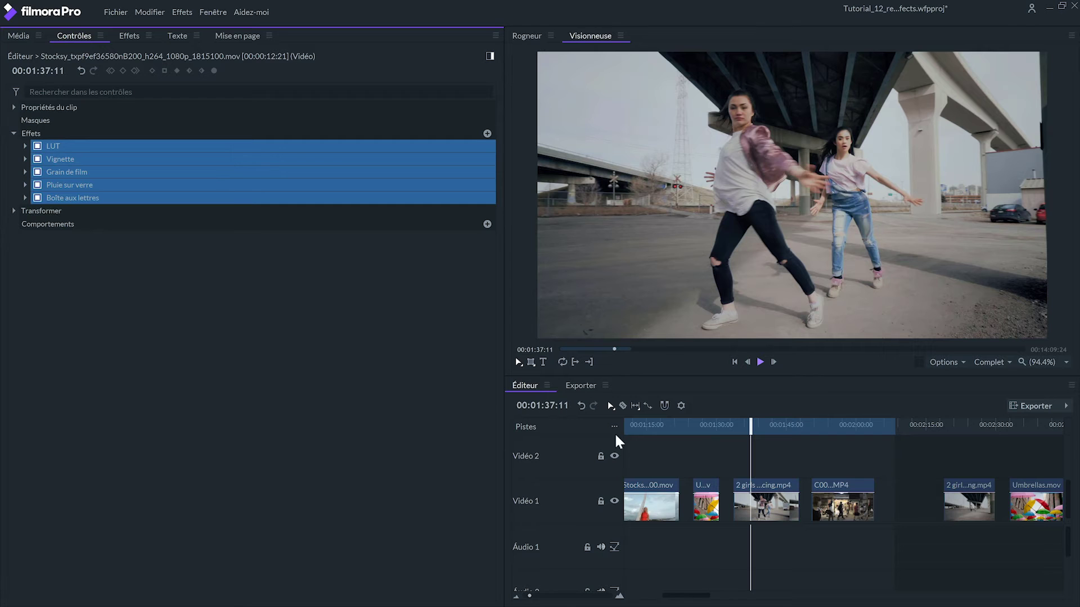
pyautogui.click(760, 363)
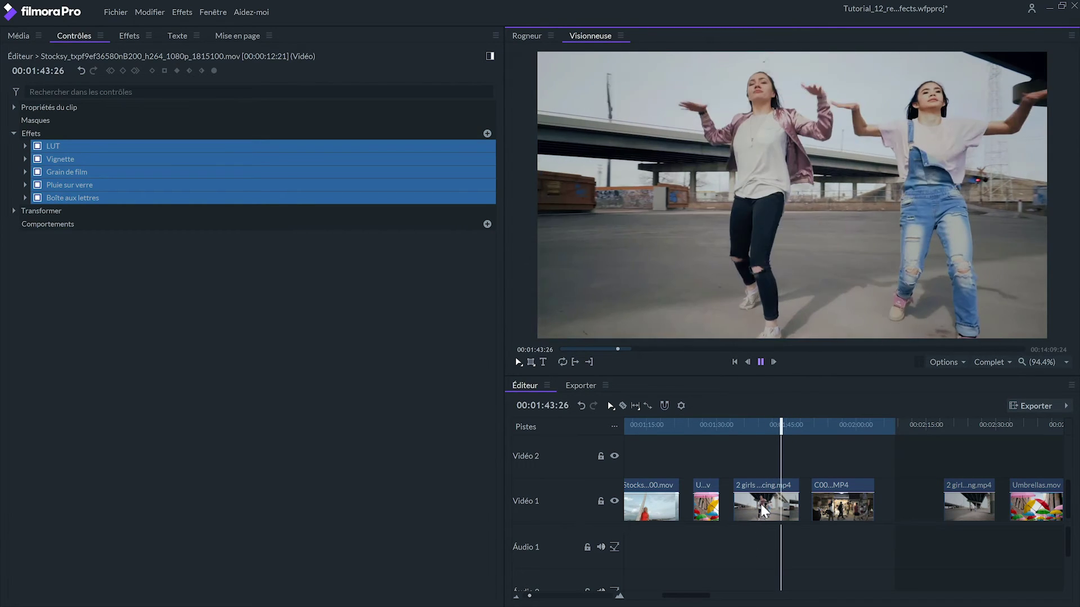
# Start creating a preset from the Halos de lumière effect of the 2 girls dancing.mp4 clip.
pyautogui.click(761, 501)
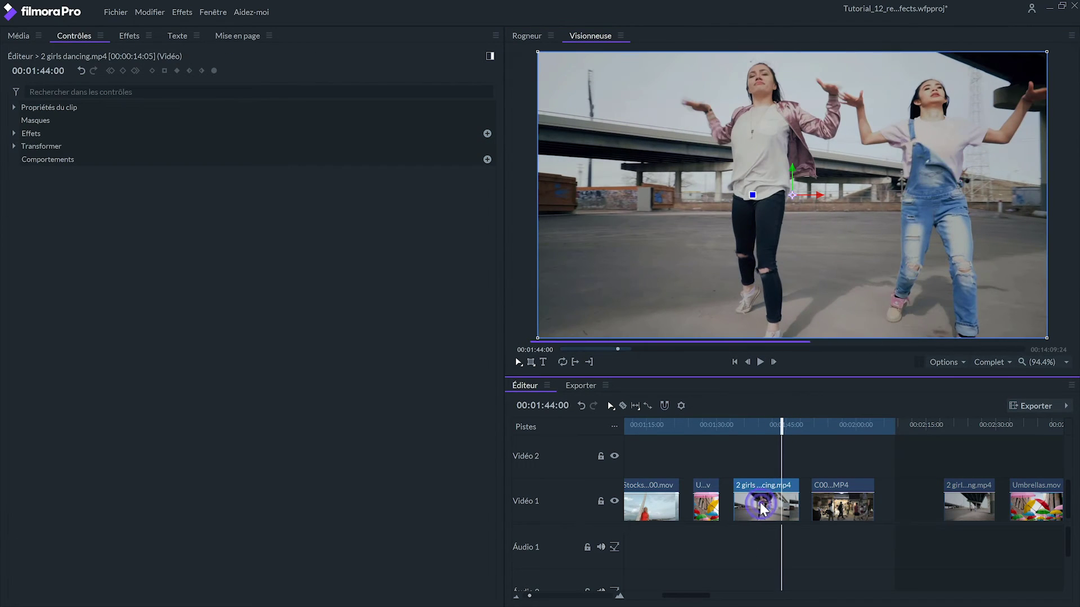
pyautogui.click(14, 135)
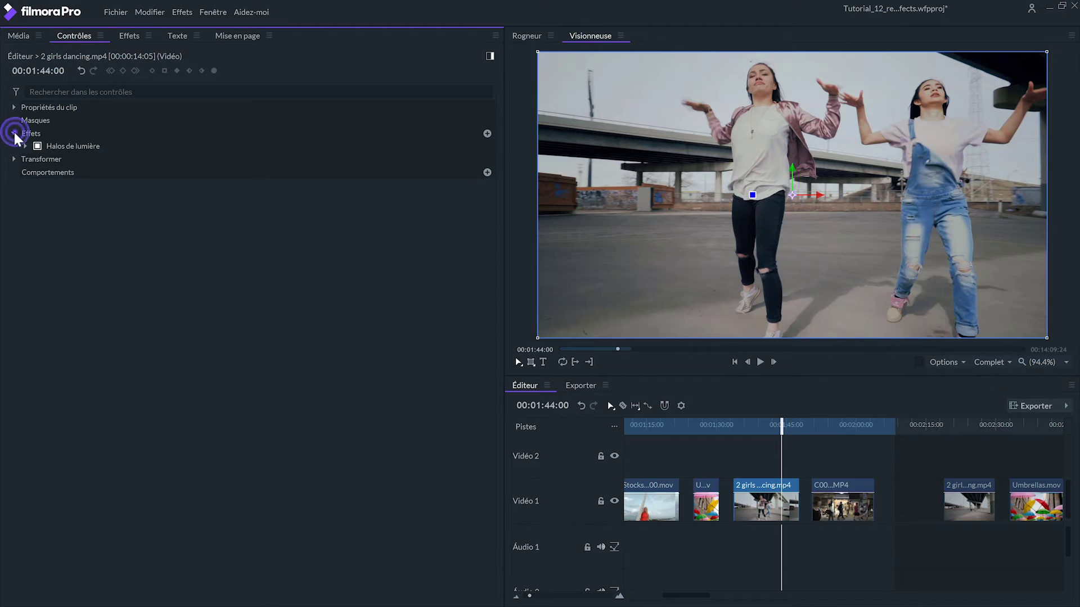
pyautogui.rightClick(68, 145)
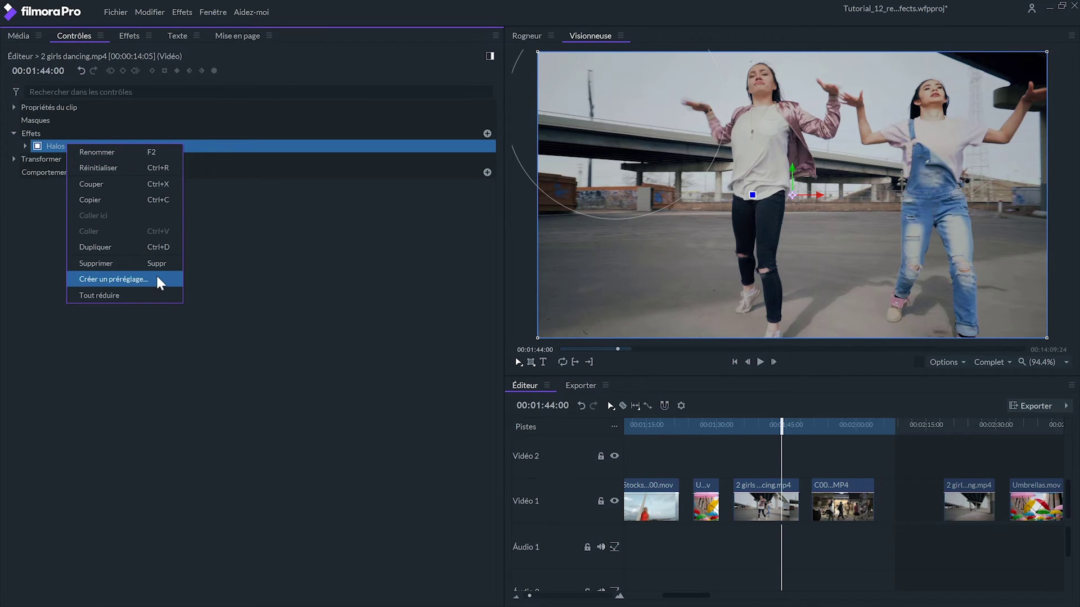
pyautogui.click(159, 281)
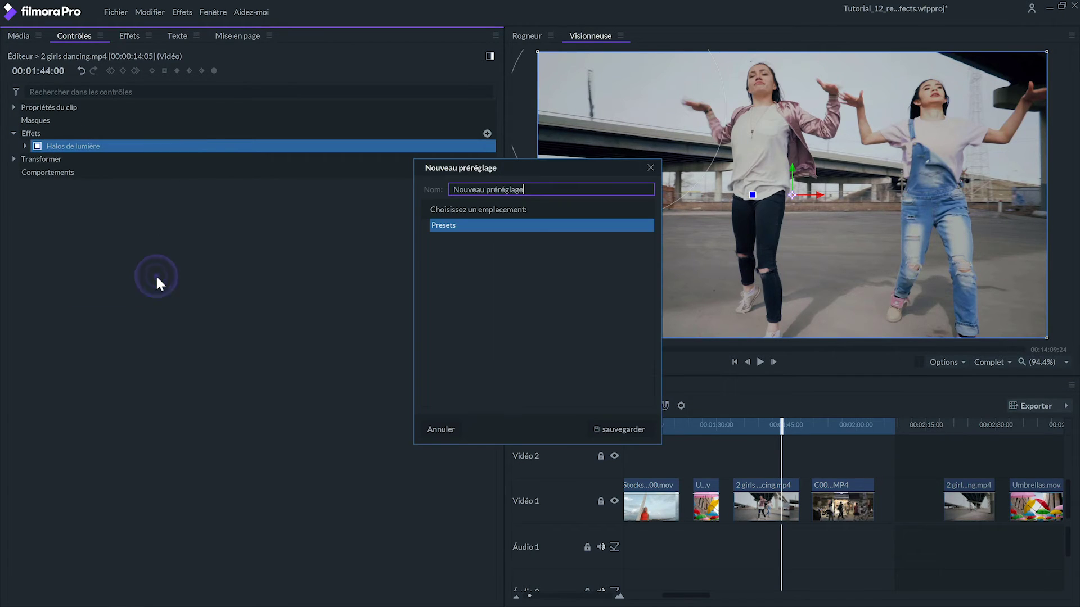
# Name the preset Flash Jaune, save it in the Presets location and show it in the effects library.
pyautogui.click(531, 192)
pyautogui.write('Flash Jaune')
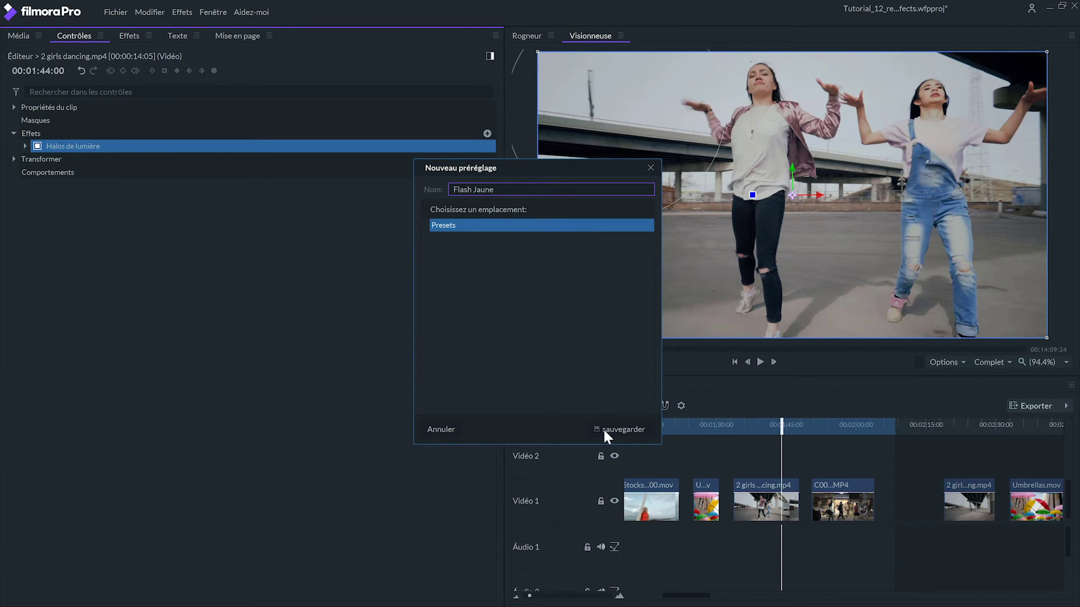
pyautogui.click(605, 431)
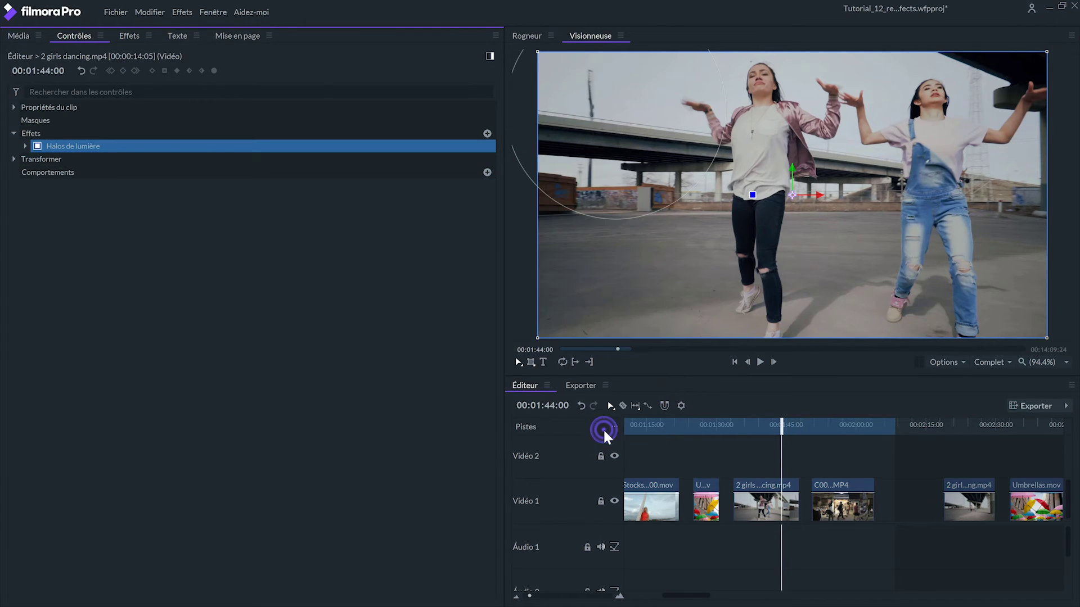
pyautogui.click(127, 36)
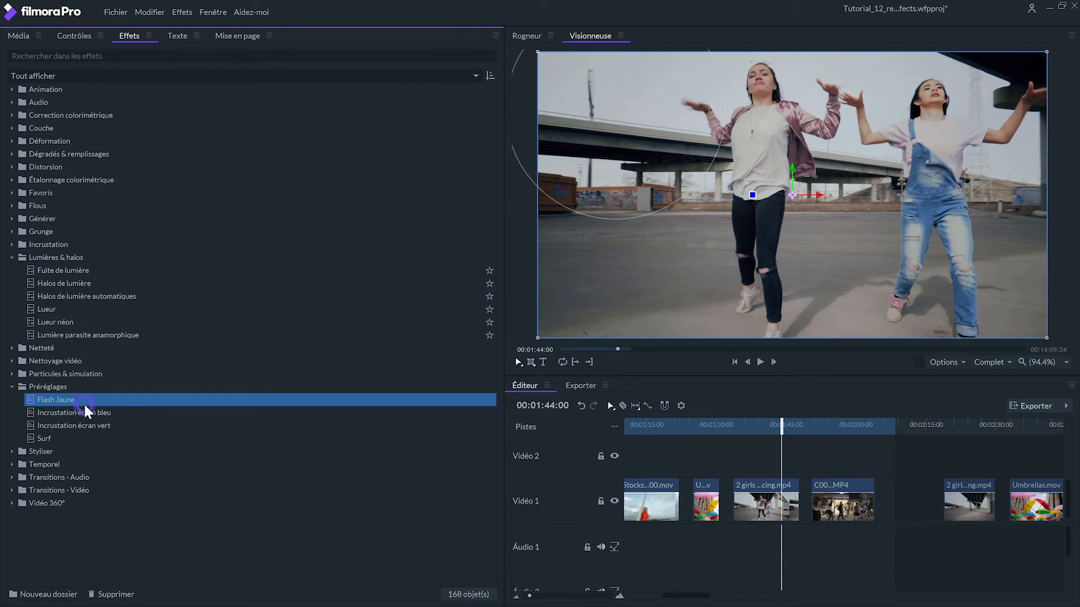
# Apply the Flash Jaune preset to the C0029.MP4 clip on the Vidéo 1 track.
pyautogui.click(838, 428)
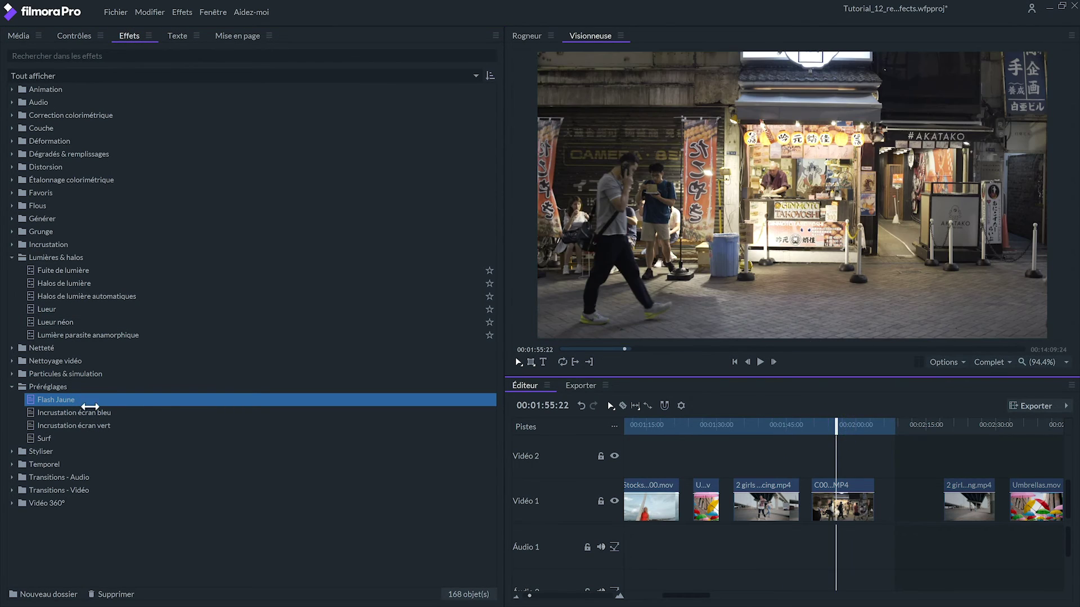
pyautogui.click(56, 399)
pyautogui.moveTo(696, 438); pyautogui.dragTo(836, 495)
# Play back the C0029.MP4 clip and preview the applied light effect at about 00:01:53:13.
pyautogui.click(758, 361)
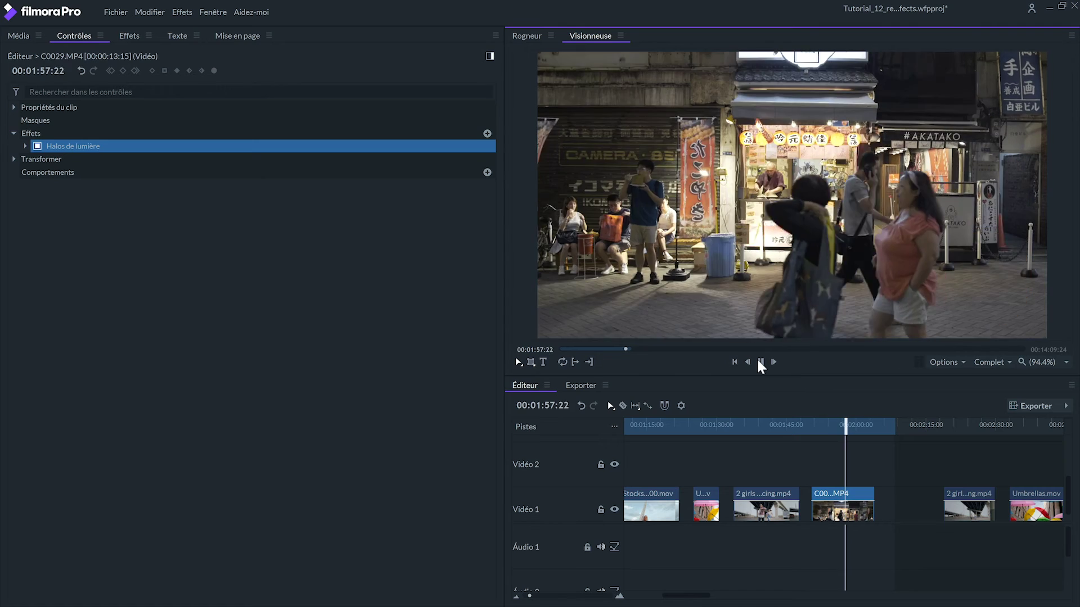
pyautogui.click(758, 361)
pyautogui.click(826, 425)
pyautogui.moveTo(825, 425); pyautogui.dragTo(824, 425)
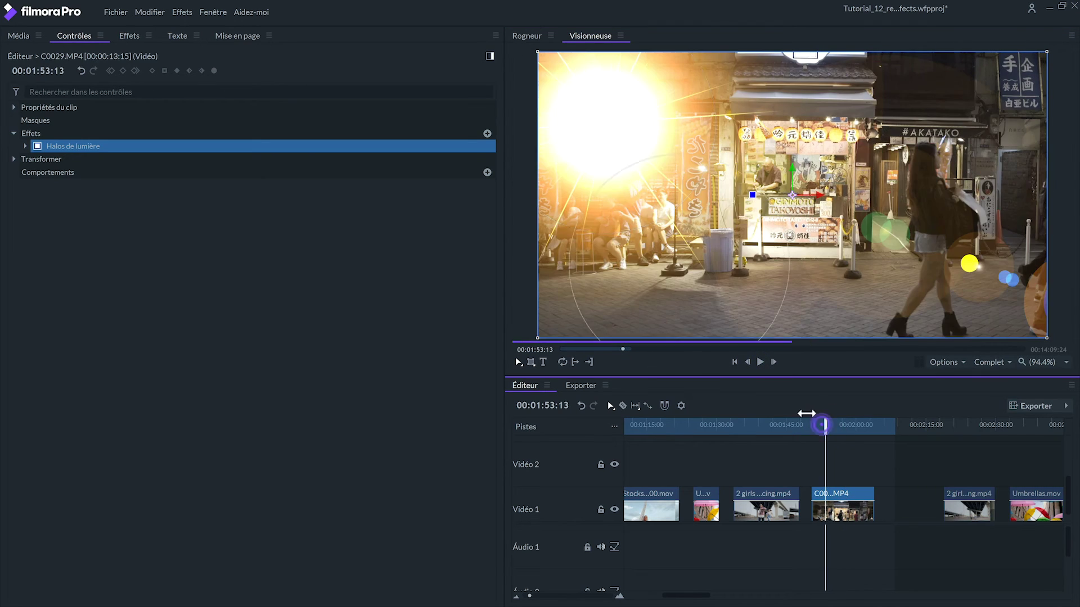
# Start exporting presets from the Flash Jaune entry in the Préréglages folder of the effects library.
pyautogui.click(128, 36)
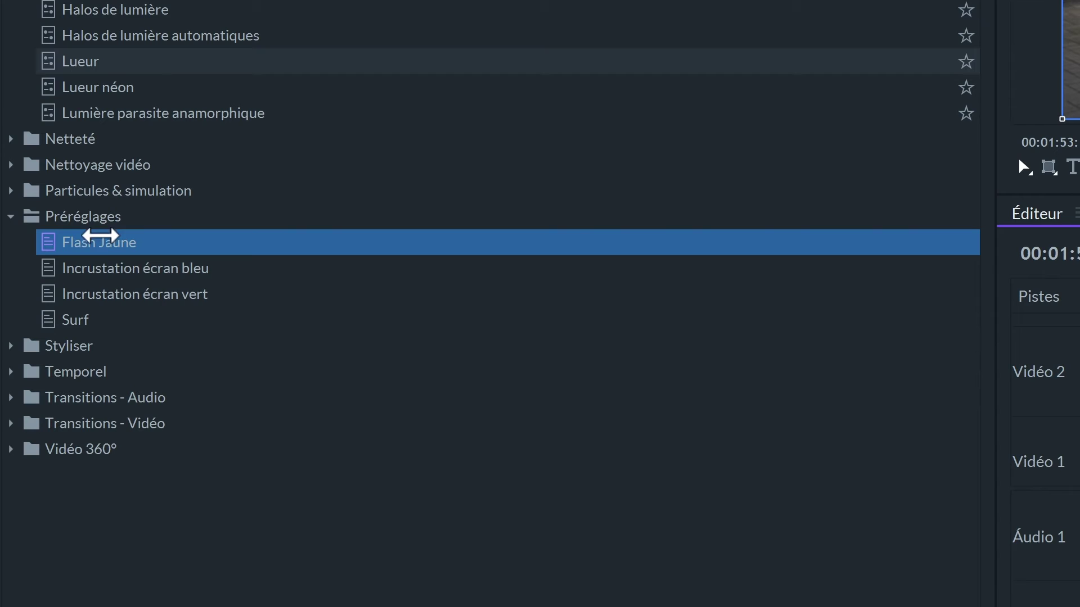
pyautogui.rightClick(97, 248)
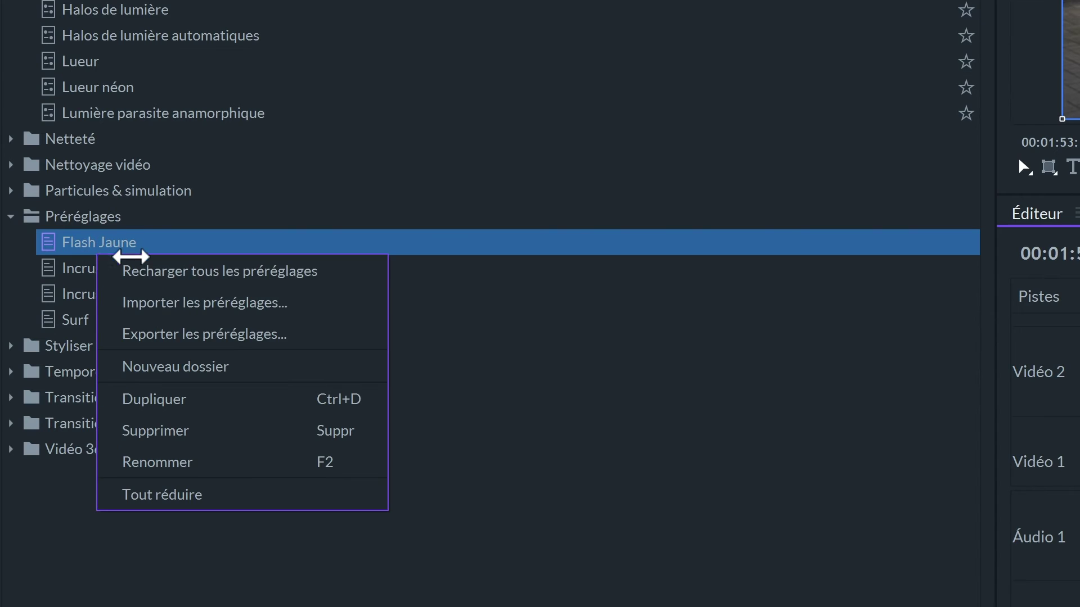
pyautogui.click(311, 335)
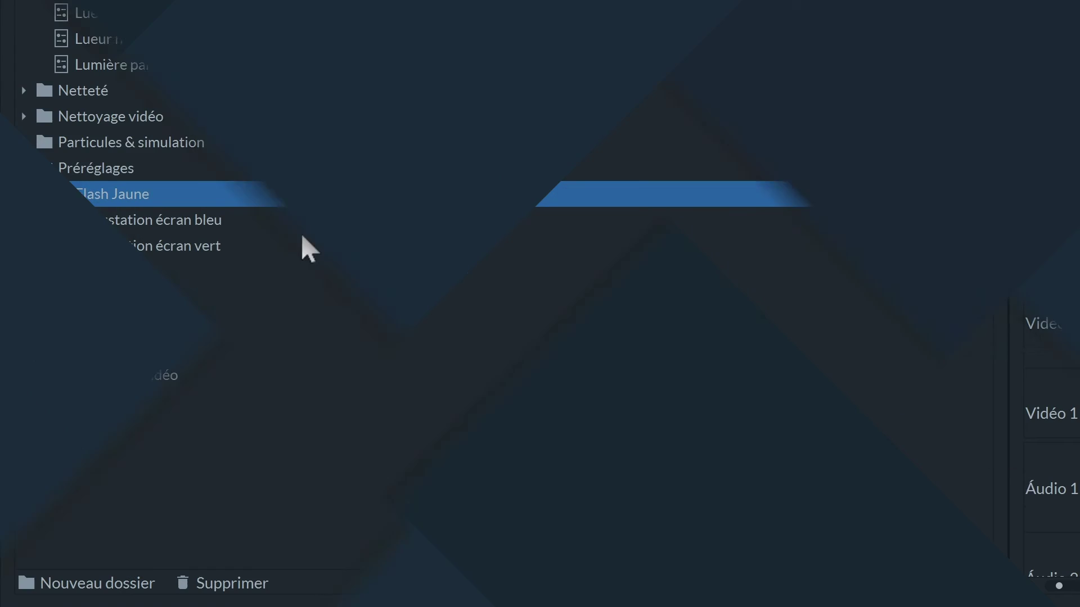
# Import the preset file Yellow Flashes.wfppr from the home folder and start playback of the C0029.MP4 clip.
pyautogui.rightClick(168, 197)
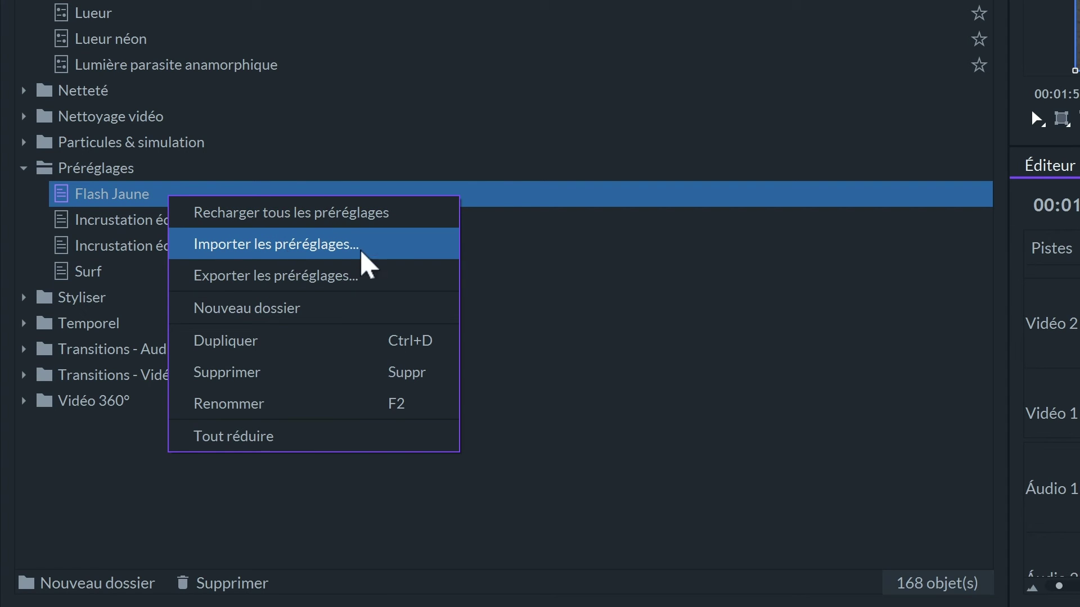
pyautogui.click(404, 263)
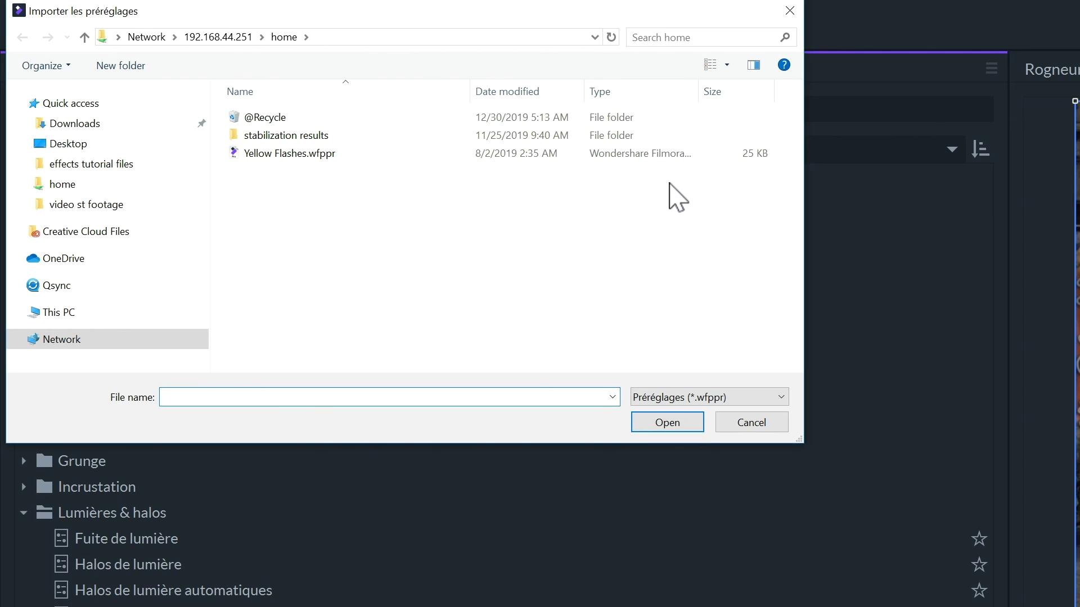
pyautogui.click(390, 153)
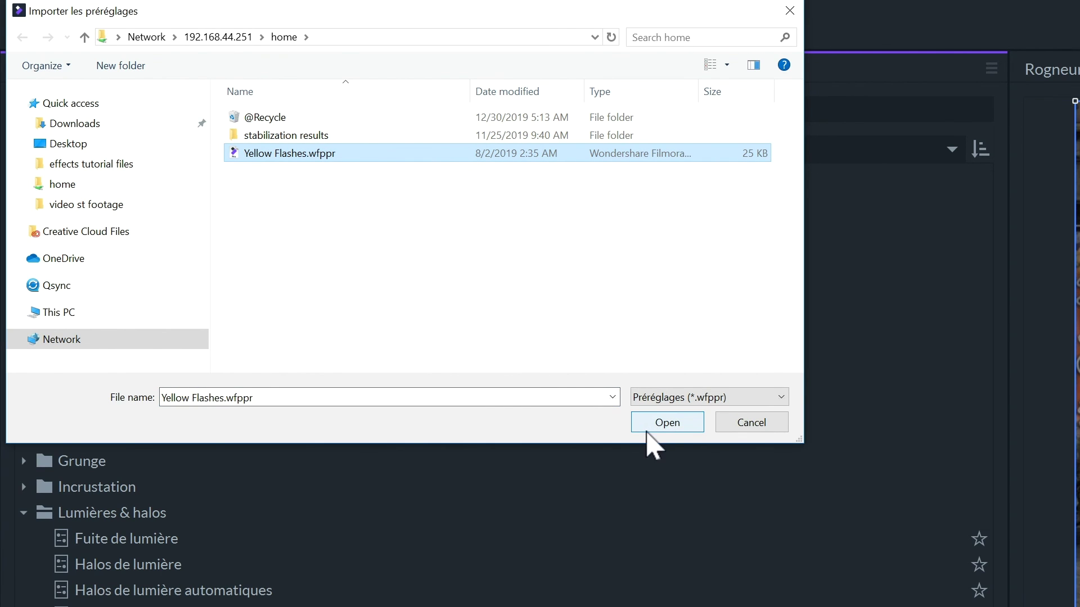
pyautogui.click(668, 423)
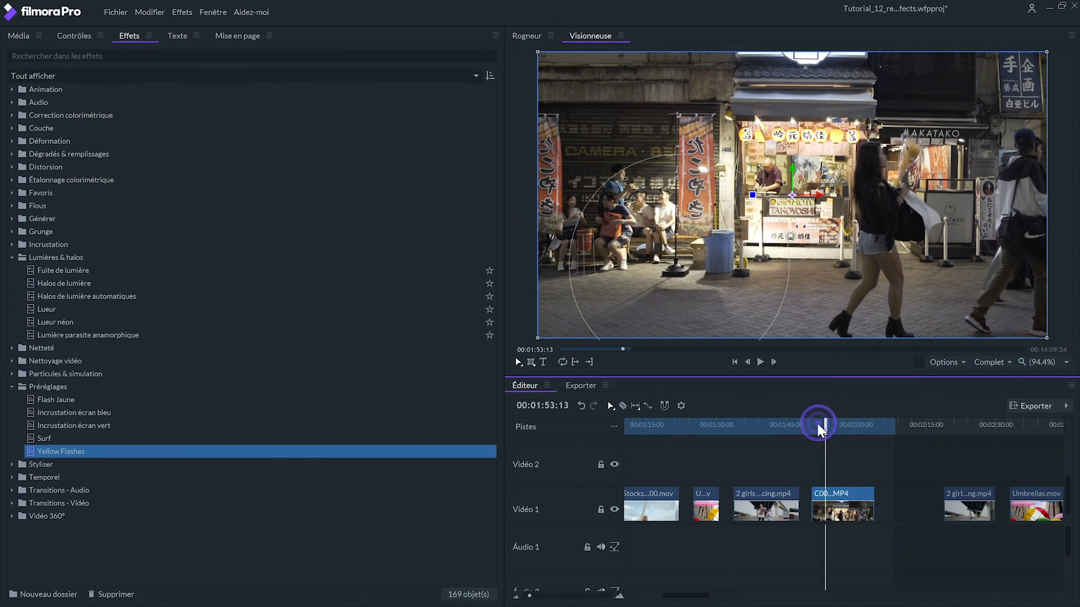
pyautogui.click(760, 363)
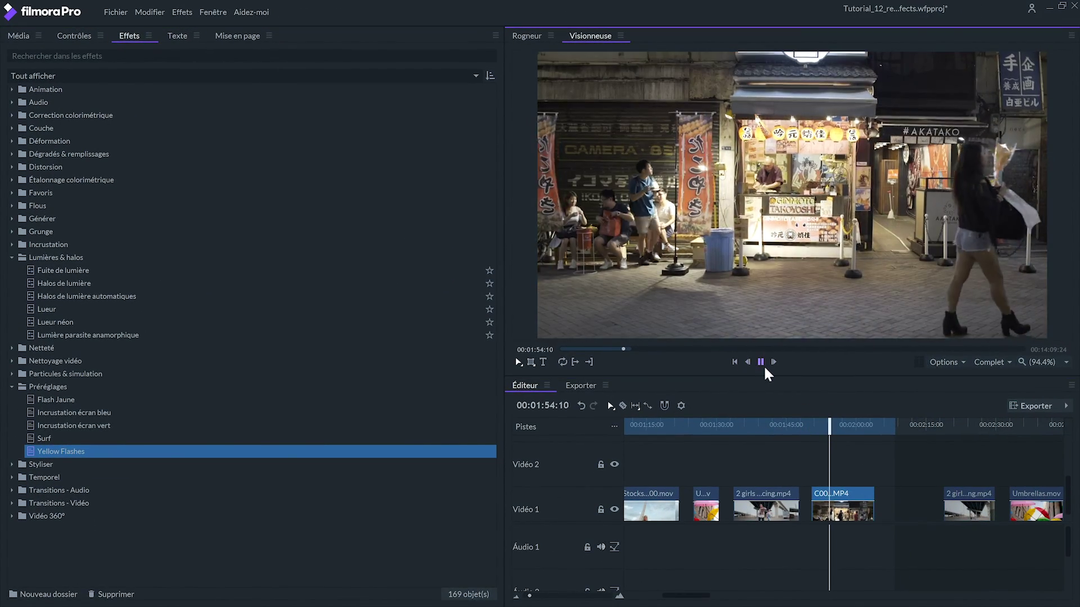